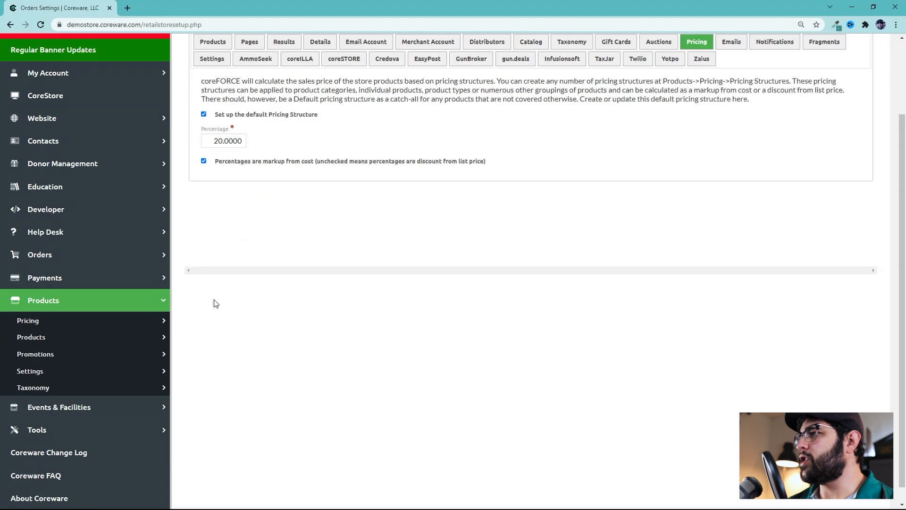
# Open the Pricing Structures list from the product pricing section
pyautogui.scroll(1, 104, 331)
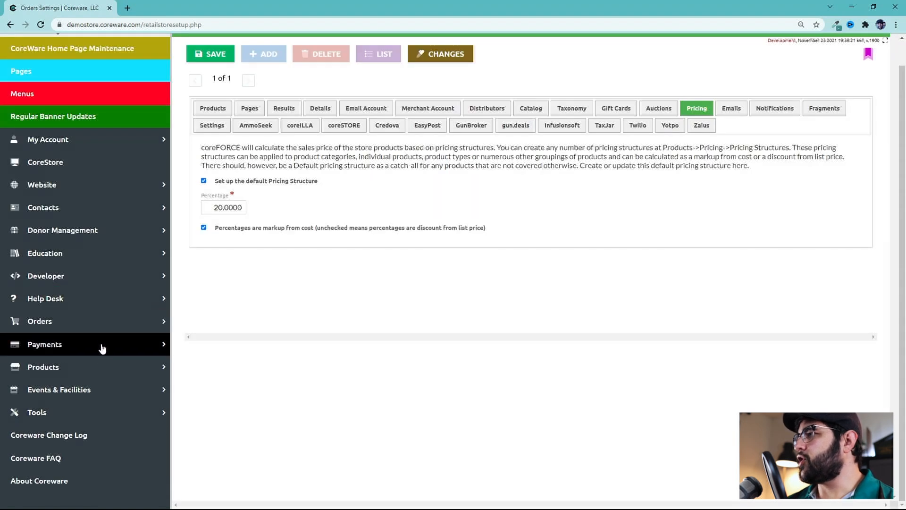
pyautogui.scroll(-1, 89, 351)
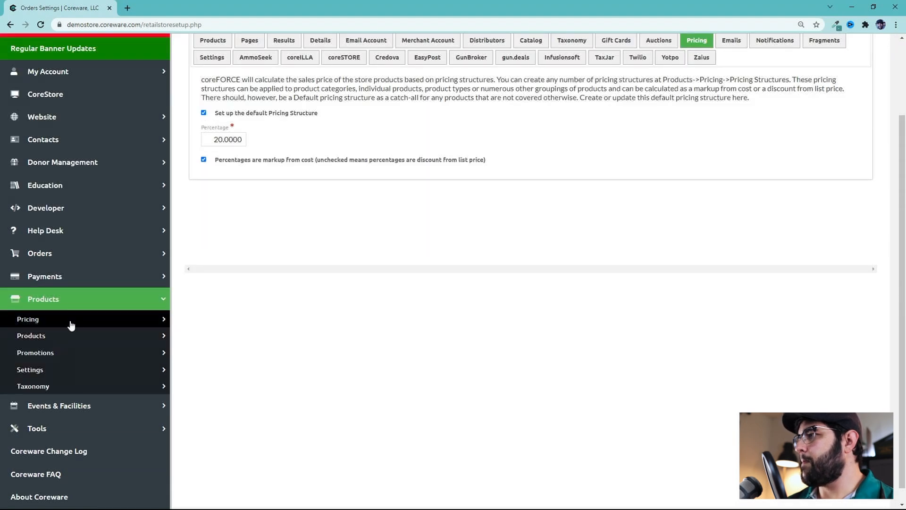
pyautogui.click(72, 322)
pyautogui.click(81, 357)
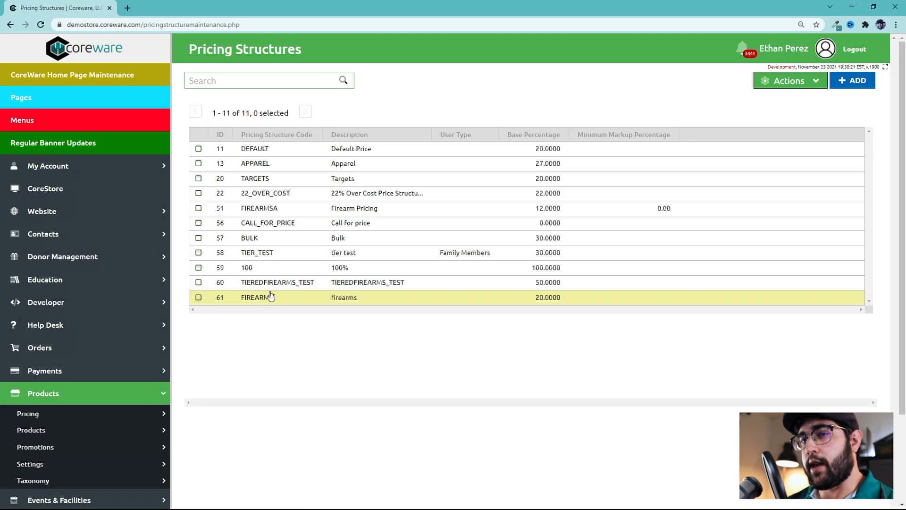
# Open the DEFAULT pricing structure to review its settings, then return to the list
pyautogui.click(301, 153)
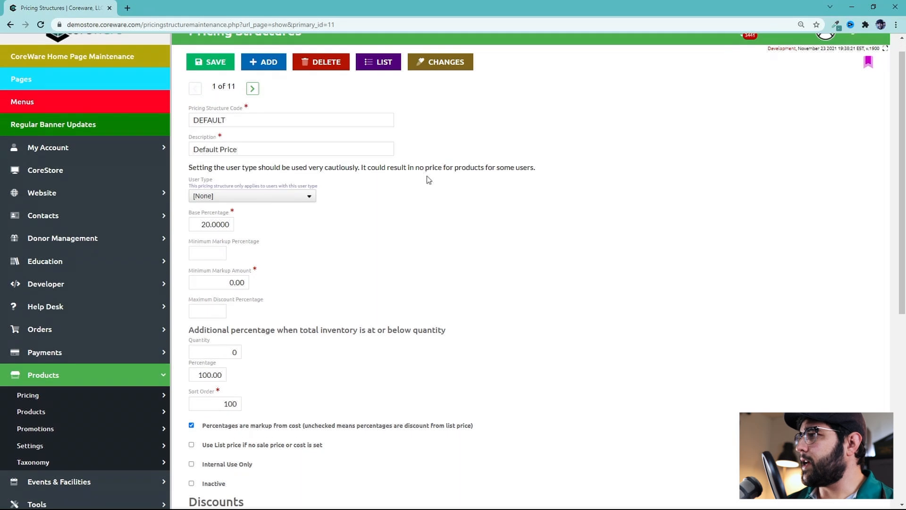
pyautogui.moveTo(199, 222); pyautogui.dragTo(250, 228)
pyautogui.scroll(-2, 283, 323)
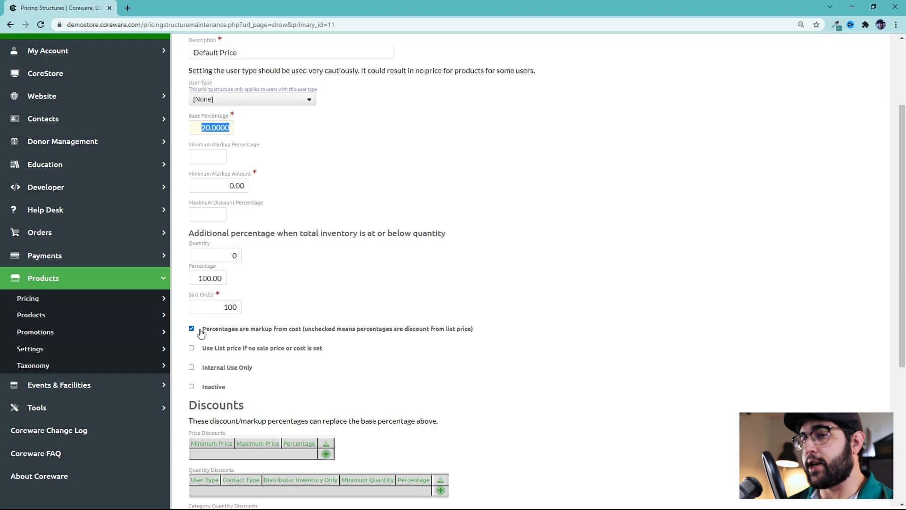
pyautogui.scroll(2, 475, 309)
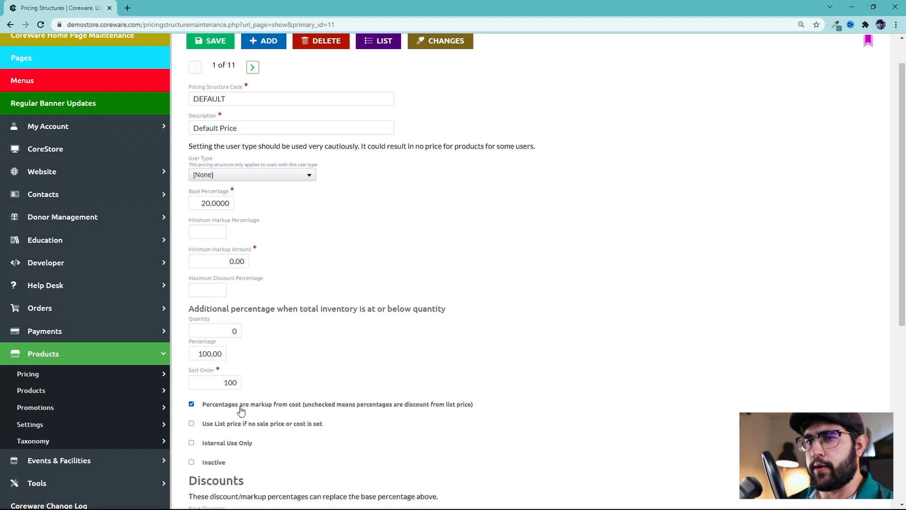
pyautogui.click(377, 43)
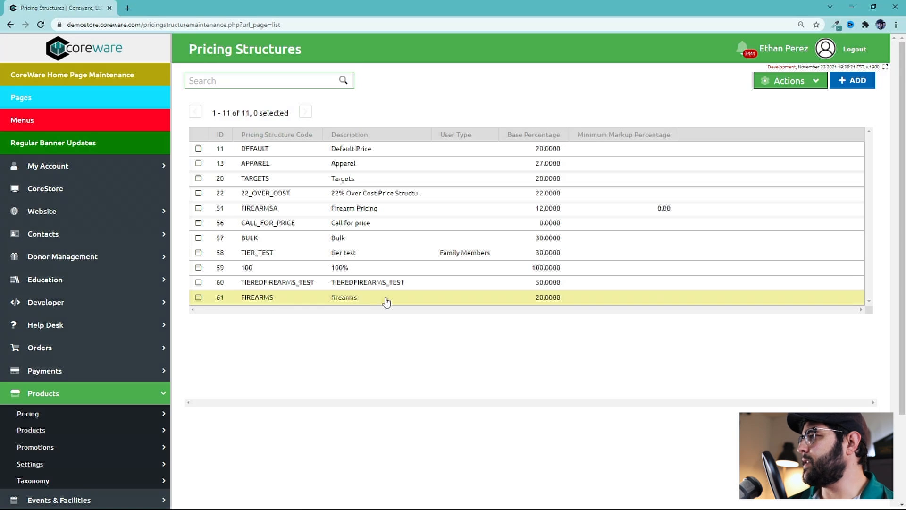
# Open the FIREARMS pricing structure and set its base percentage to 25 and minimum markup amount to 30.00
pyautogui.click(320, 298)
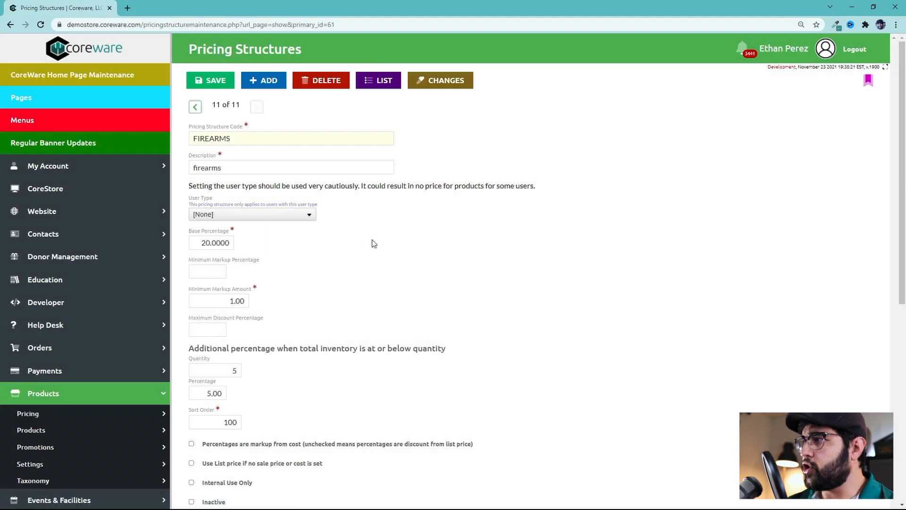
pyautogui.middleClick(374, 230)
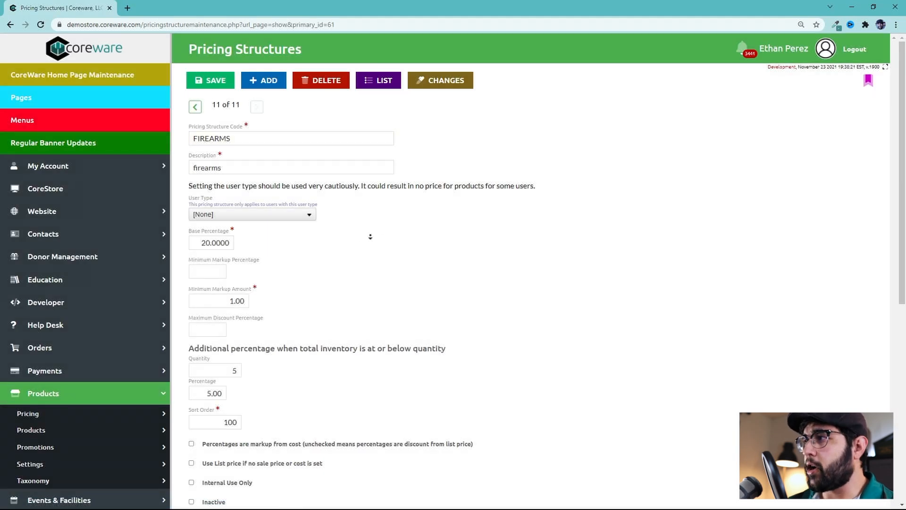
pyautogui.middleClick(367, 242)
pyautogui.moveTo(210, 211); pyautogui.dragTo(206, 212)
pyautogui.write('5')
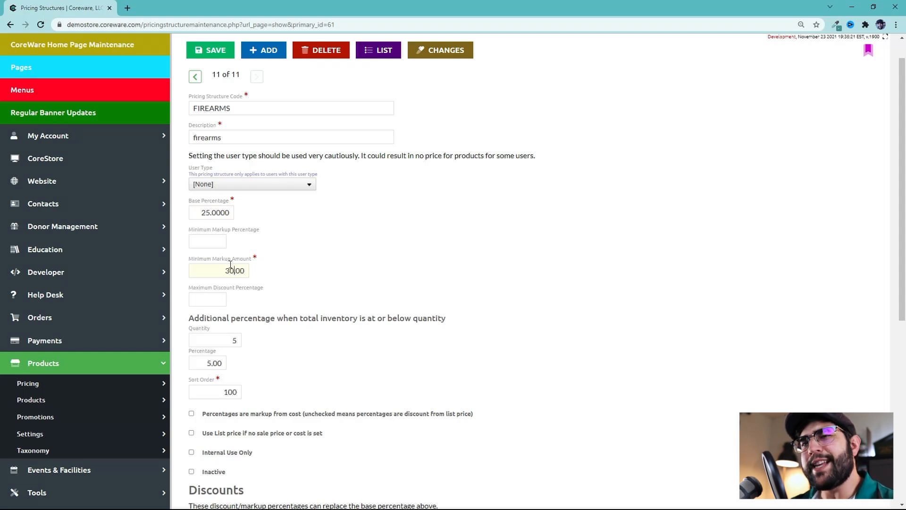
pyautogui.moveTo(223, 268); pyautogui.dragTo(304, 270)
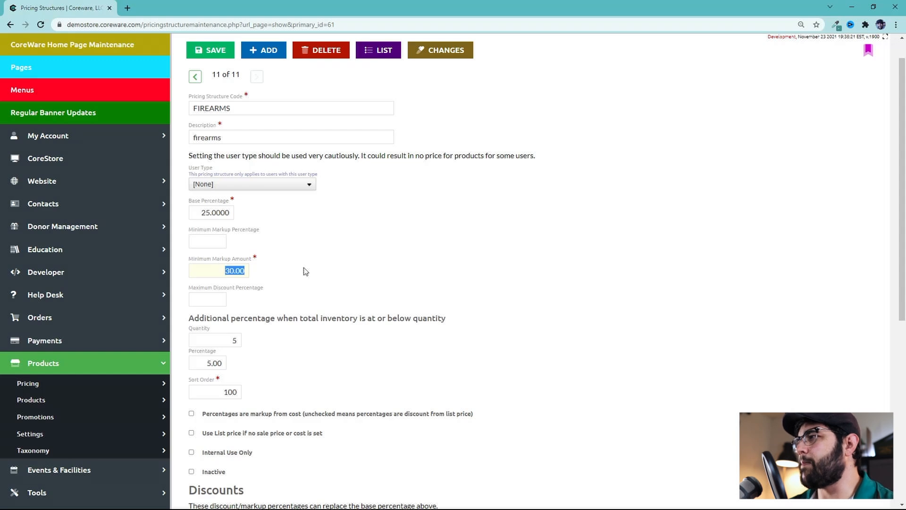
pyautogui.click(221, 272)
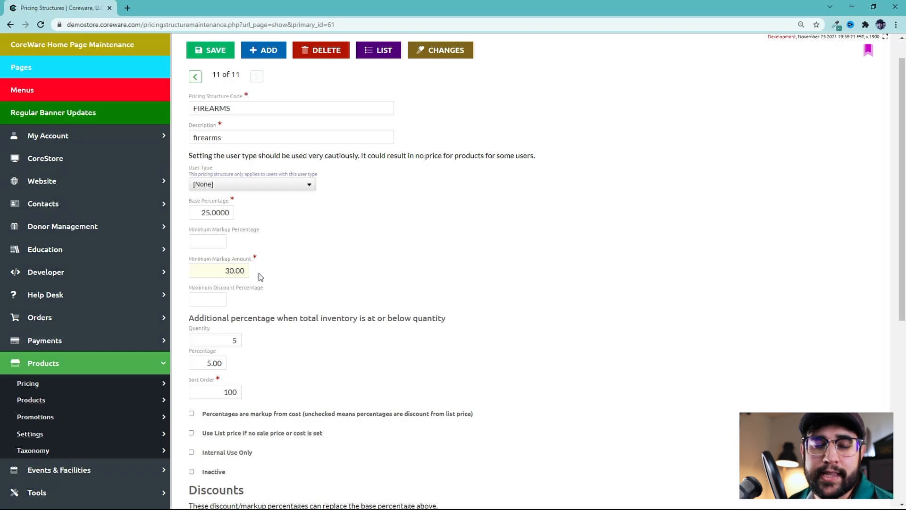
# Review the additional percentage fields applied when total inventory is at or below a quantity
pyautogui.scroll(-2, 261, 277)
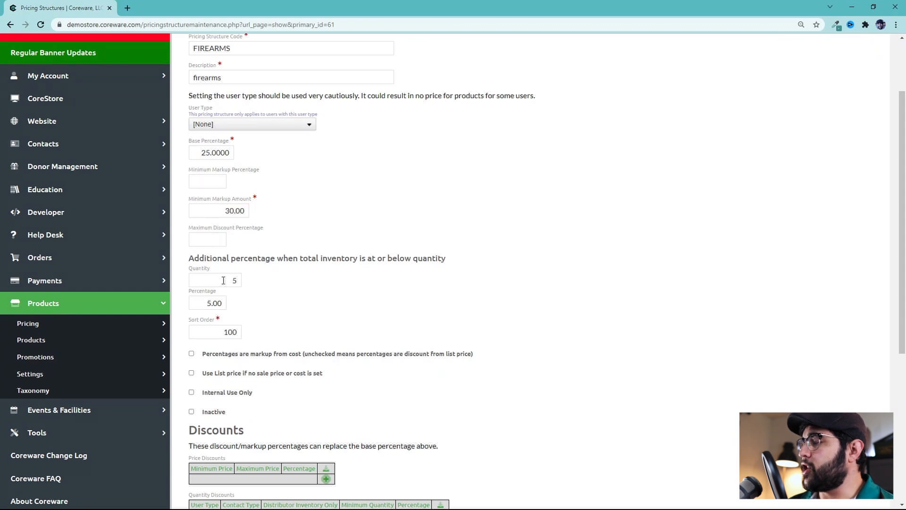
pyautogui.moveTo(227, 260); pyautogui.dragTo(438, 255)
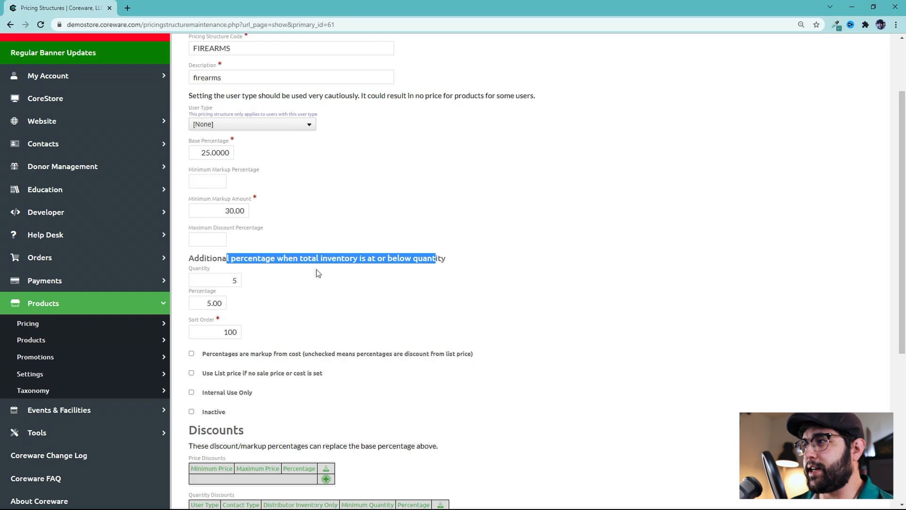
pyautogui.click(251, 283)
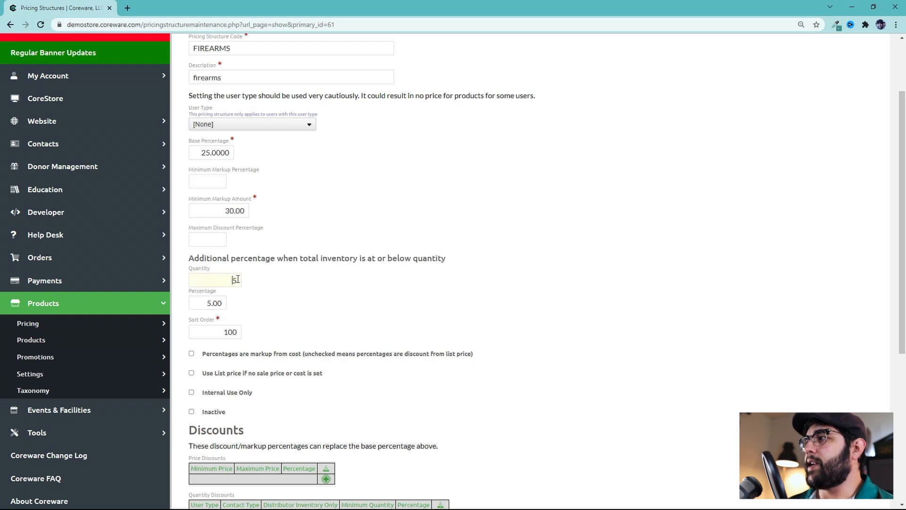
pyautogui.click(208, 301)
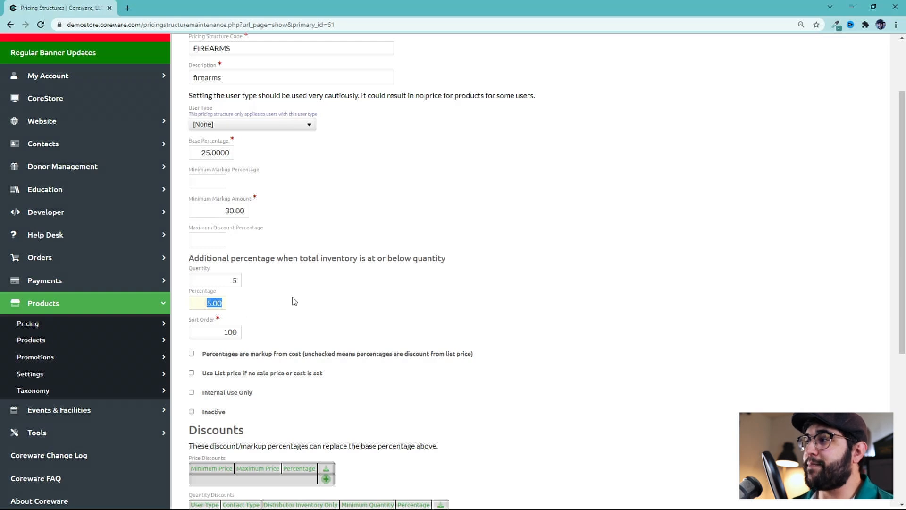
pyautogui.scroll(1, 290, 340)
pyautogui.scroll(-1, 290, 335)
pyautogui.scroll(-1, 290, 335)
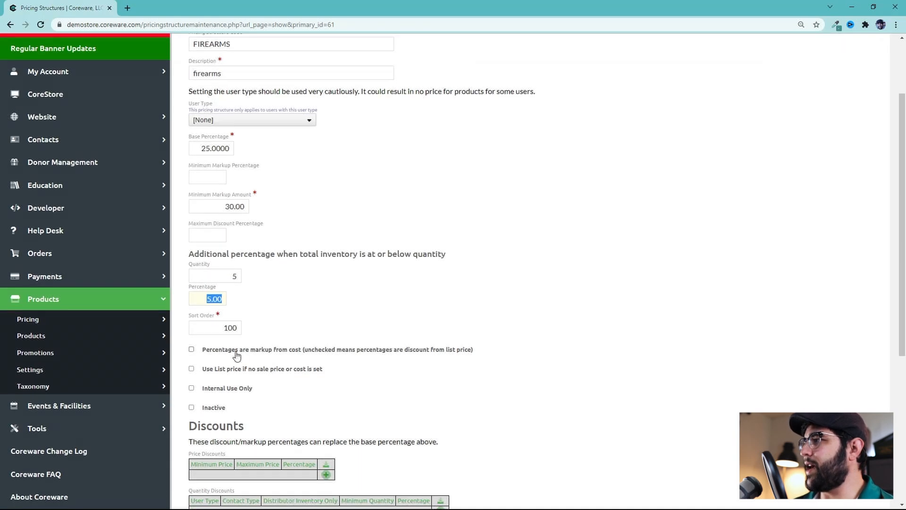
# Enable percentages as markup from cost for the FIREARMS pricing structure and save it
pyautogui.click(237, 353)
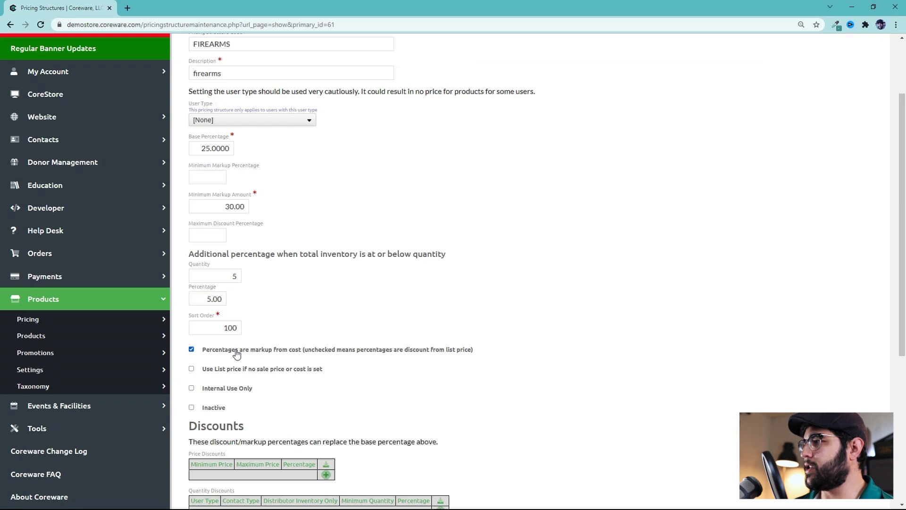
pyautogui.scroll(-4, 400, 281)
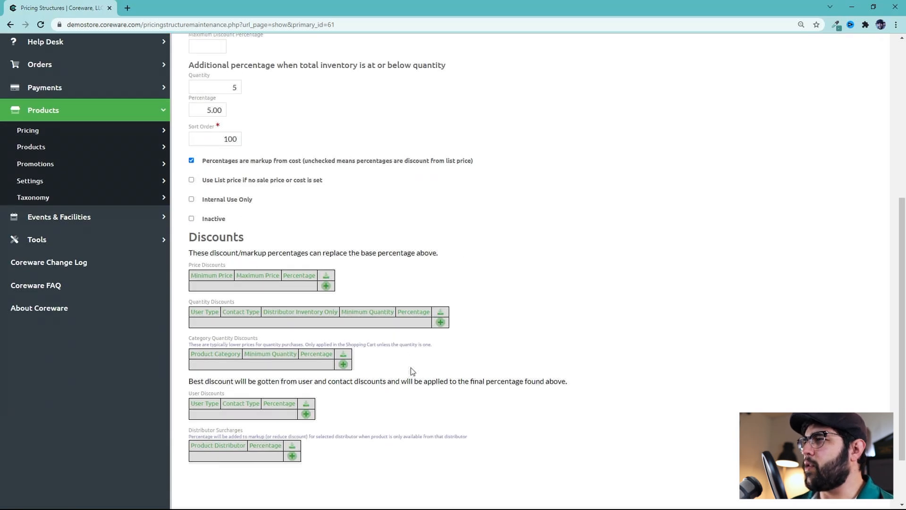
pyautogui.scroll(3, 430, 368)
pyautogui.scroll(2, 432, 356)
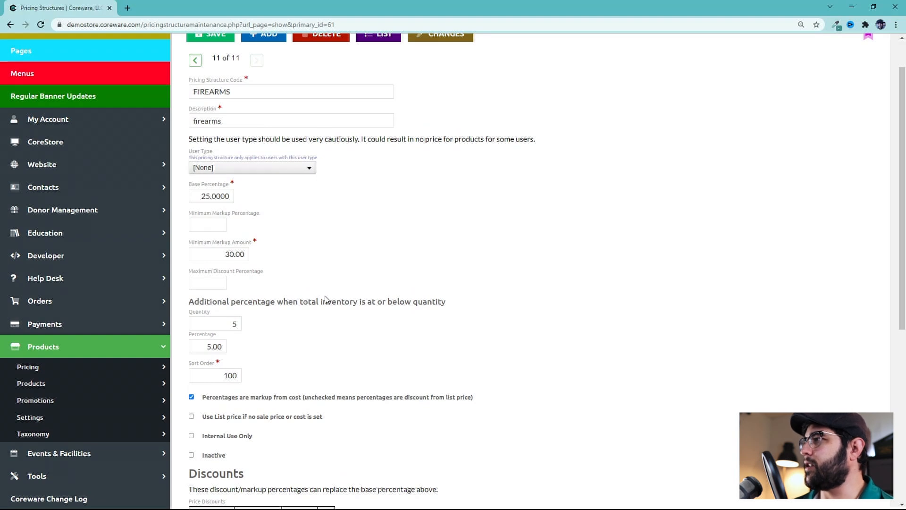
pyautogui.scroll(1, 431, 279)
pyautogui.click(208, 83)
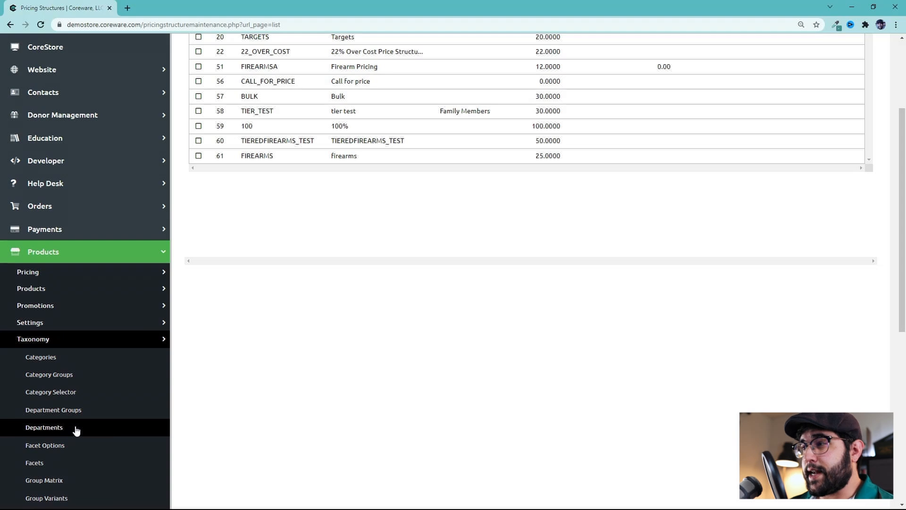
# Open the GUNS product department, set its pricing structure to Firearm Pricing, and save
pyautogui.click(75, 429)
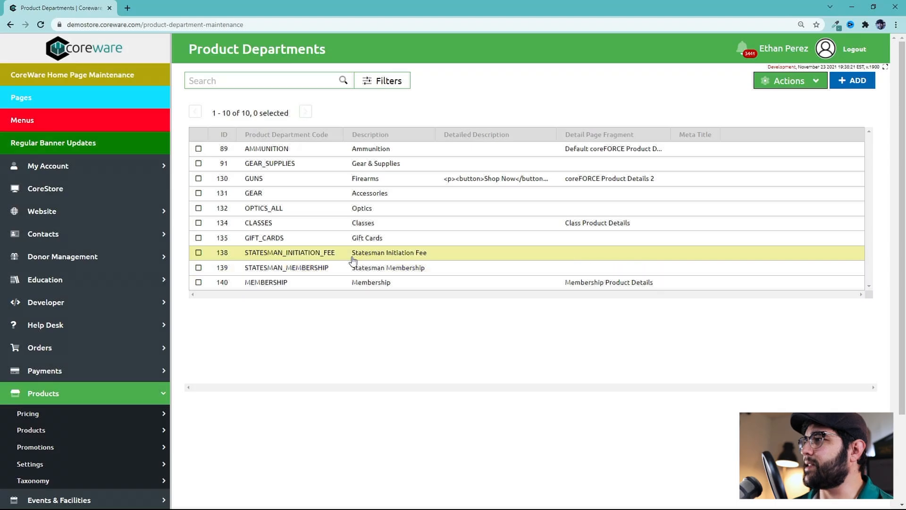
pyautogui.click(319, 184)
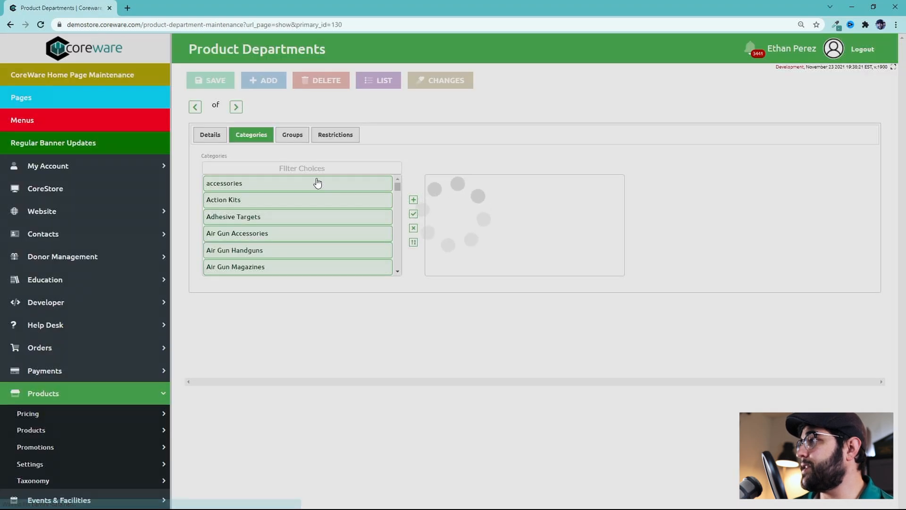
pyautogui.middleClick(414, 173)
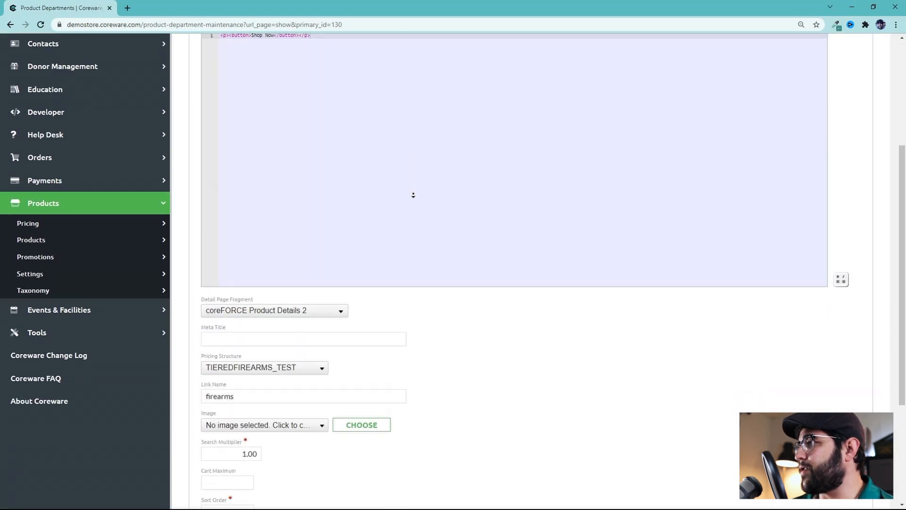
pyautogui.middleClick(412, 196)
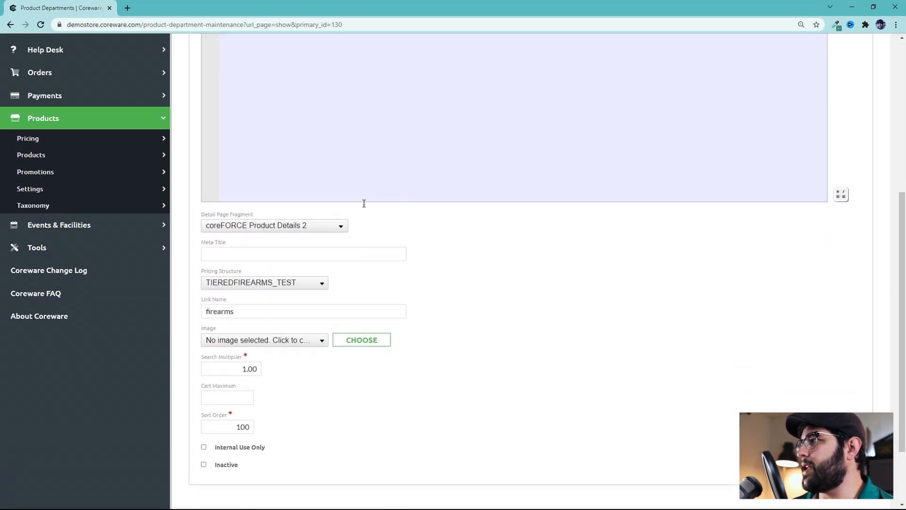
pyautogui.click(272, 286)
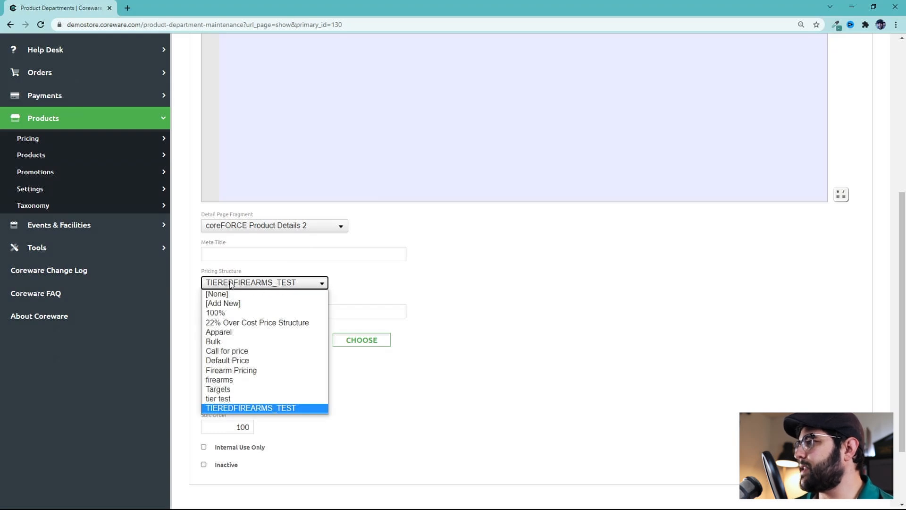
pyautogui.click(222, 370)
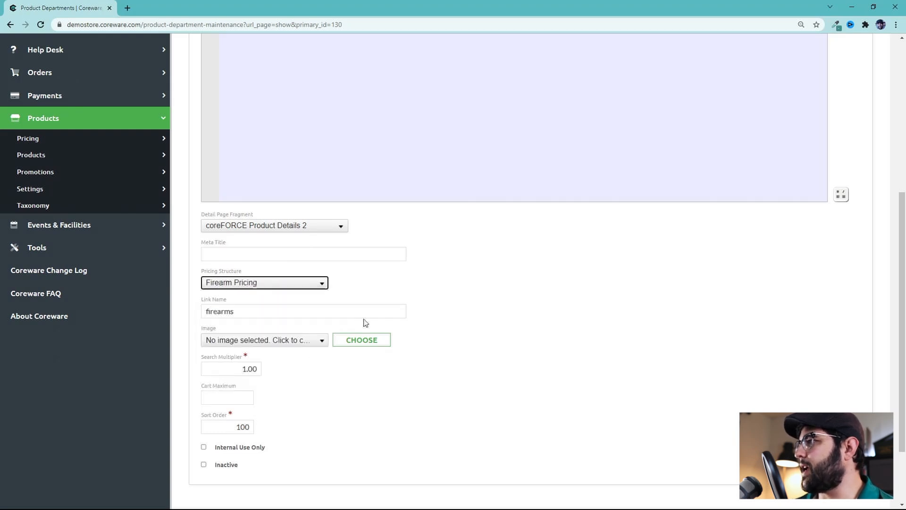
pyautogui.click(370, 343)
pyautogui.click(212, 81)
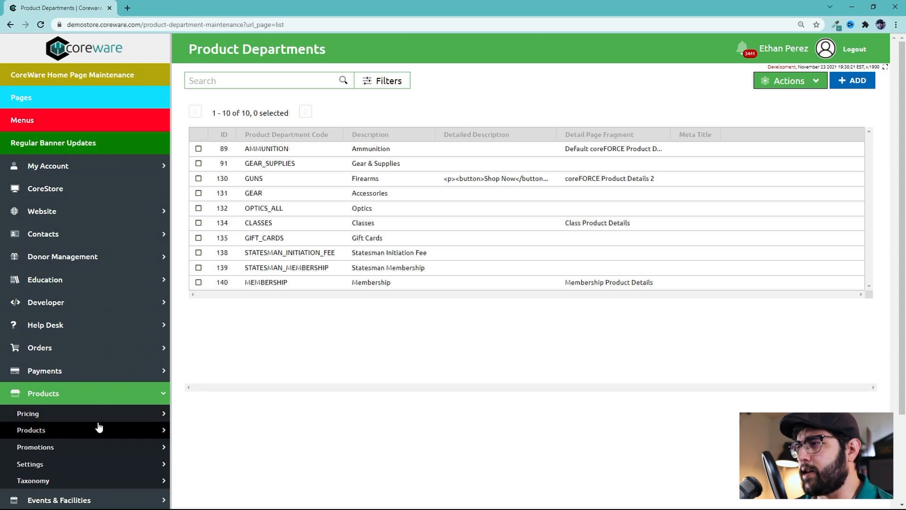
# Open the products list and reset its filters to show only in-stock products
pyautogui.click(112, 392)
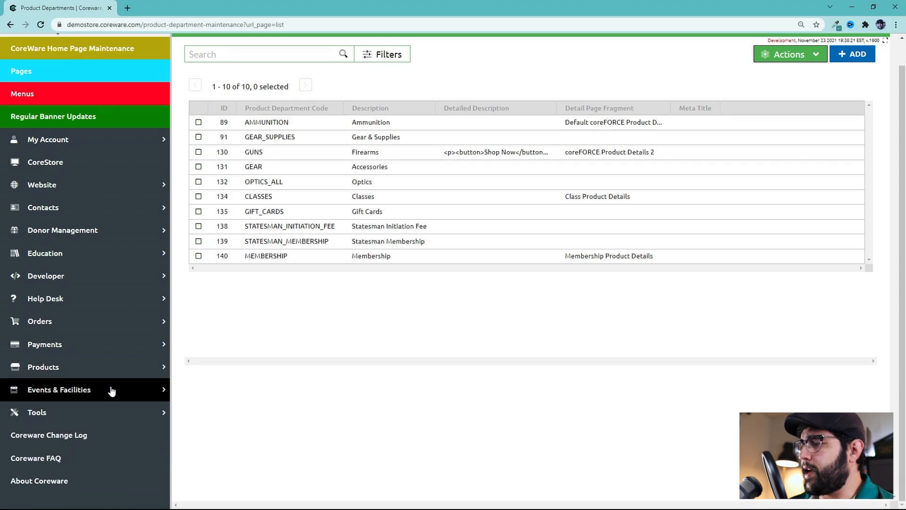
pyautogui.click(97, 367)
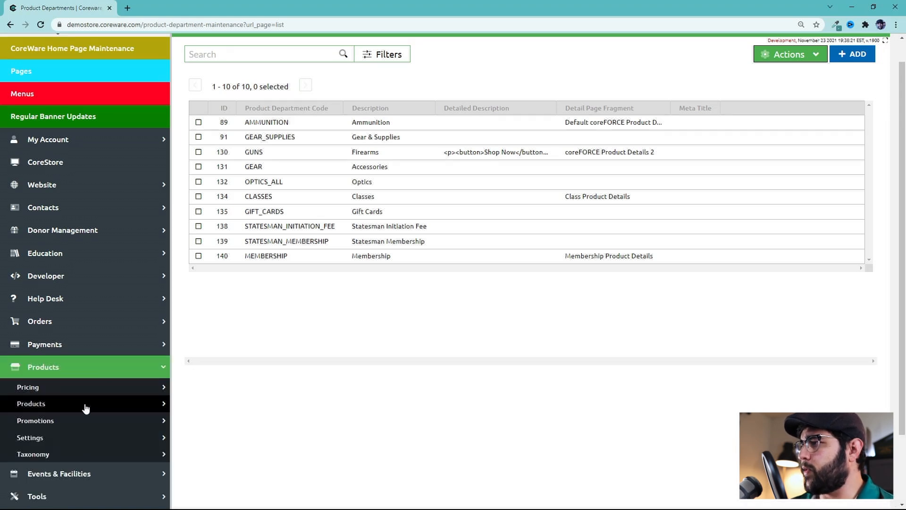
pyautogui.click(86, 406)
pyautogui.scroll(-3, 73, 460)
pyautogui.scroll(-1, 73, 460)
pyautogui.click(58, 430)
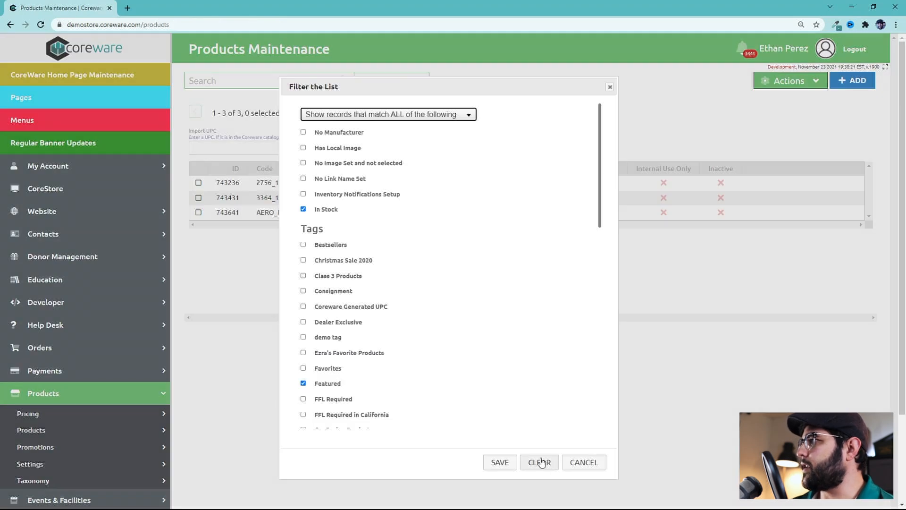
pyautogui.click(538, 463)
pyautogui.click(395, 81)
pyautogui.click(303, 208)
pyautogui.scroll(-11, 435, 265)
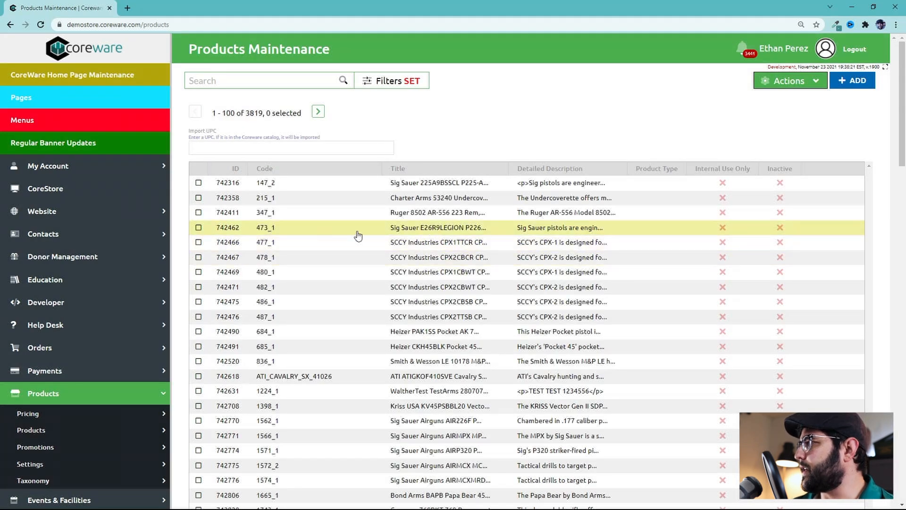
# Open the Sig Sauer E26R9LEGION P226 product and review its pricing structure, calculation log and categories
pyautogui.click(460, 233)
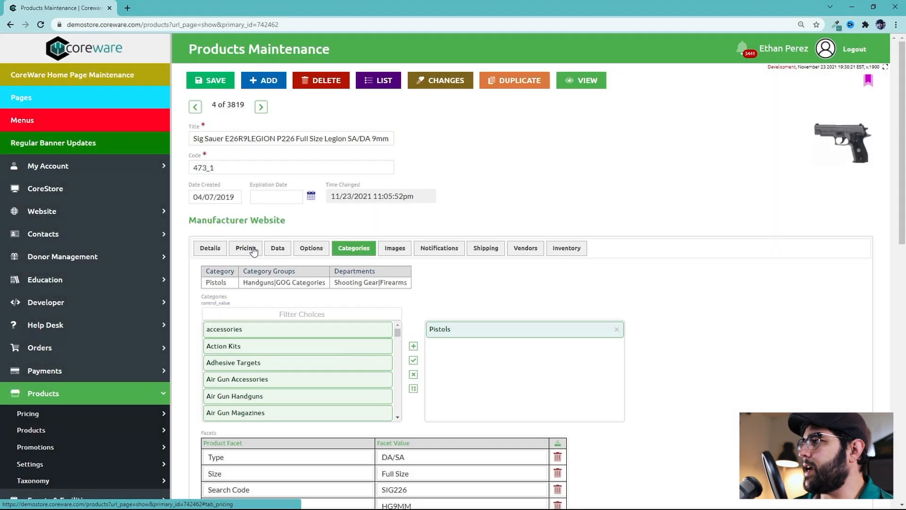
pyautogui.click(252, 248)
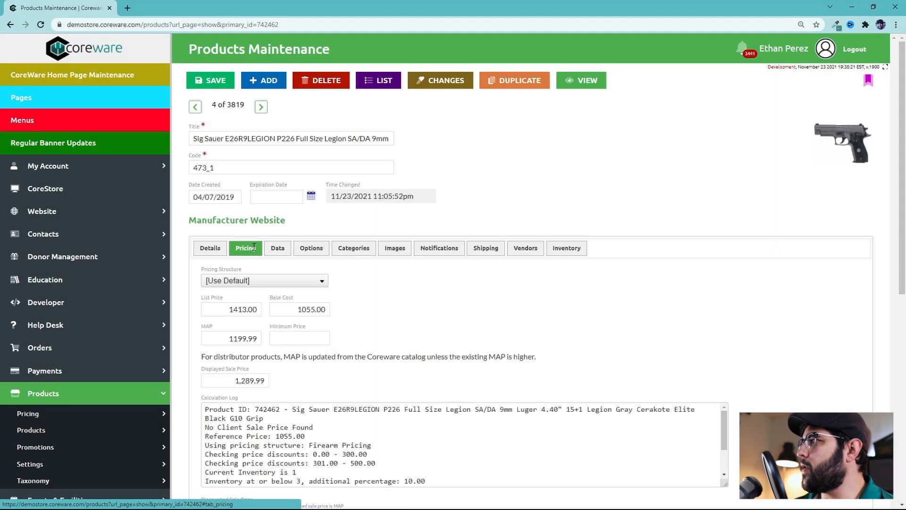
pyautogui.scroll(-3, 464, 203)
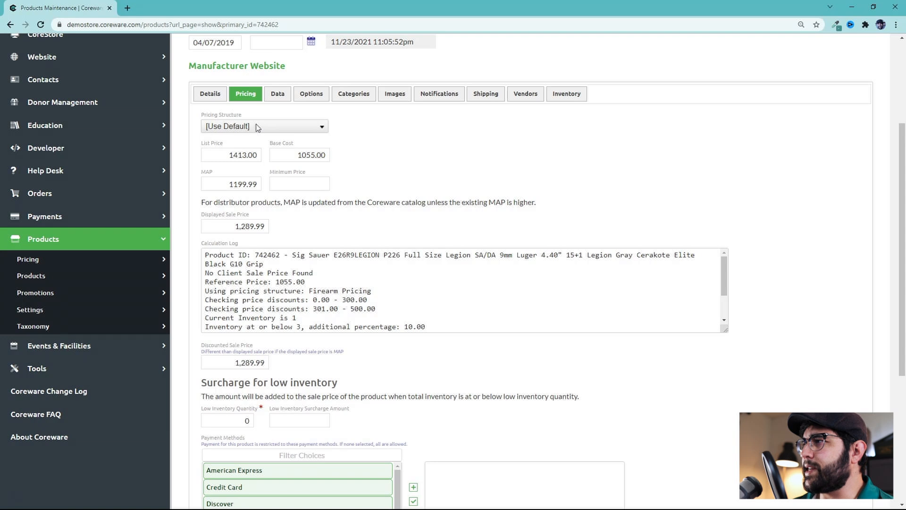
pyautogui.click(273, 126)
pyautogui.click(273, 127)
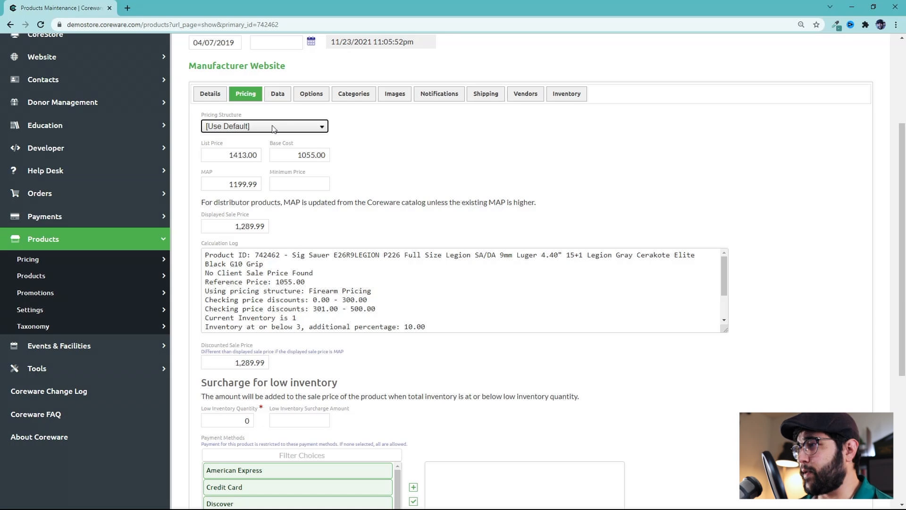
pyautogui.click(355, 94)
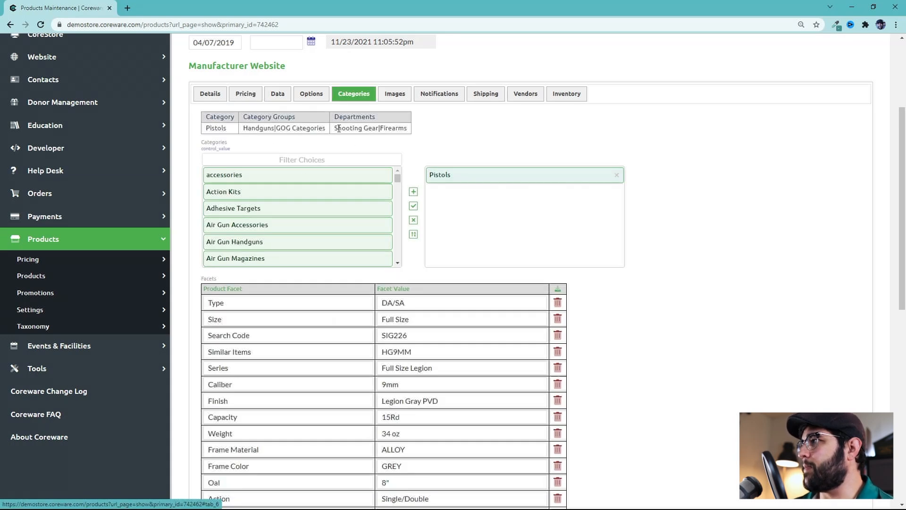
# Review the product's departments, its pricing fields and its inventory quantities by location
pyautogui.moveTo(345, 128); pyautogui.dragTo(415, 131)
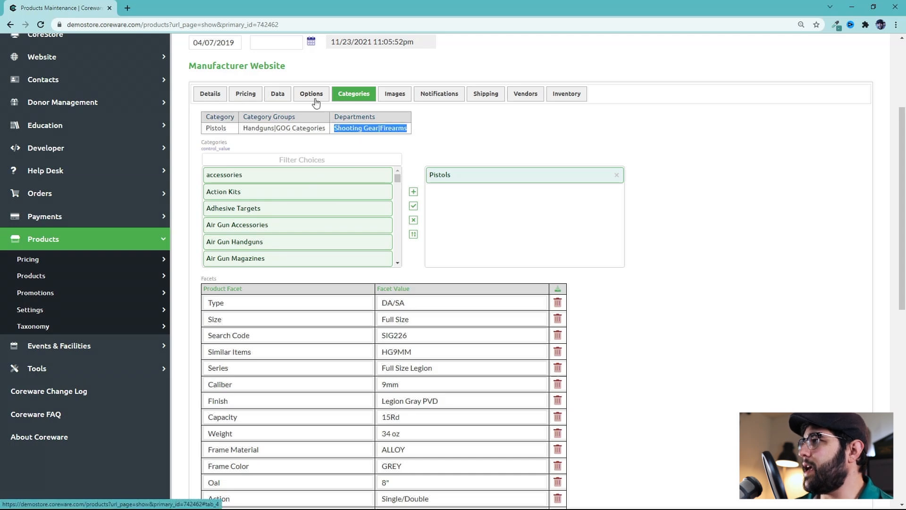
pyautogui.click(245, 94)
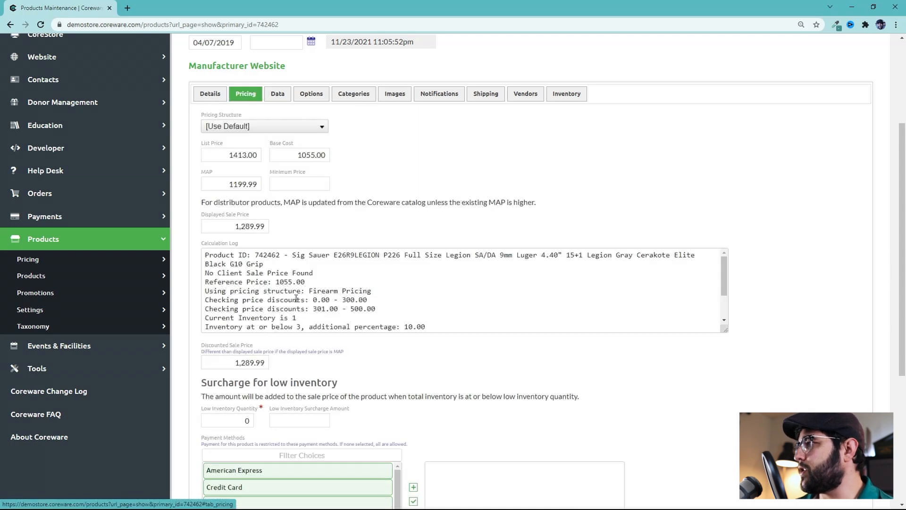
pyautogui.moveTo(305, 290); pyautogui.dragTo(377, 291)
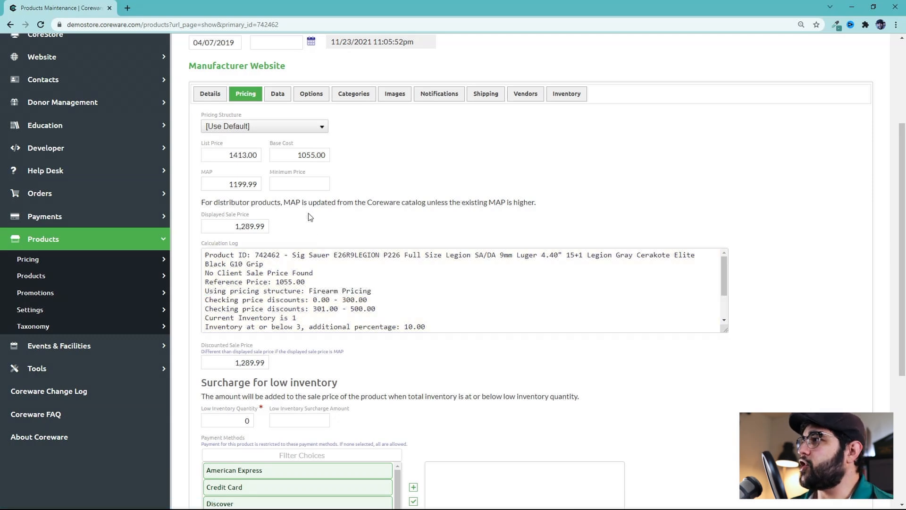
pyautogui.moveTo(225, 154); pyautogui.dragTo(332, 157)
pyautogui.middleClick(445, 187)
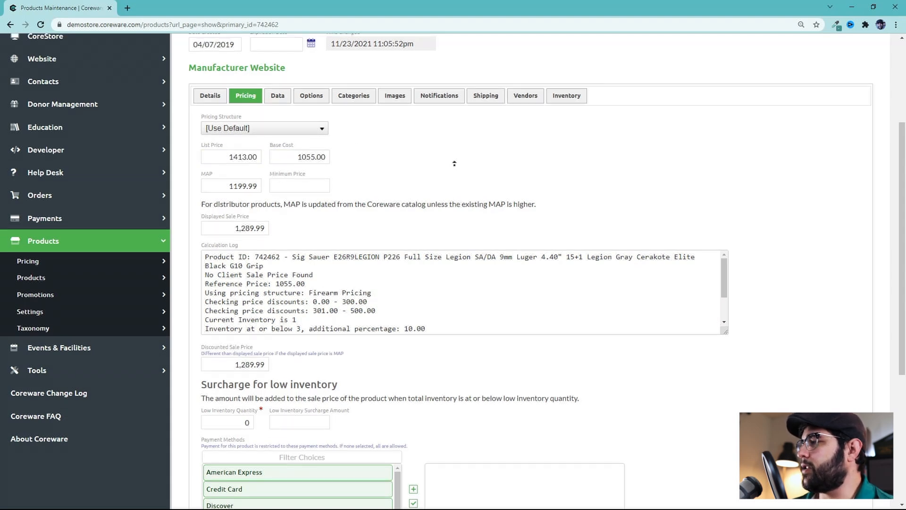
pyautogui.middleClick(447, 167)
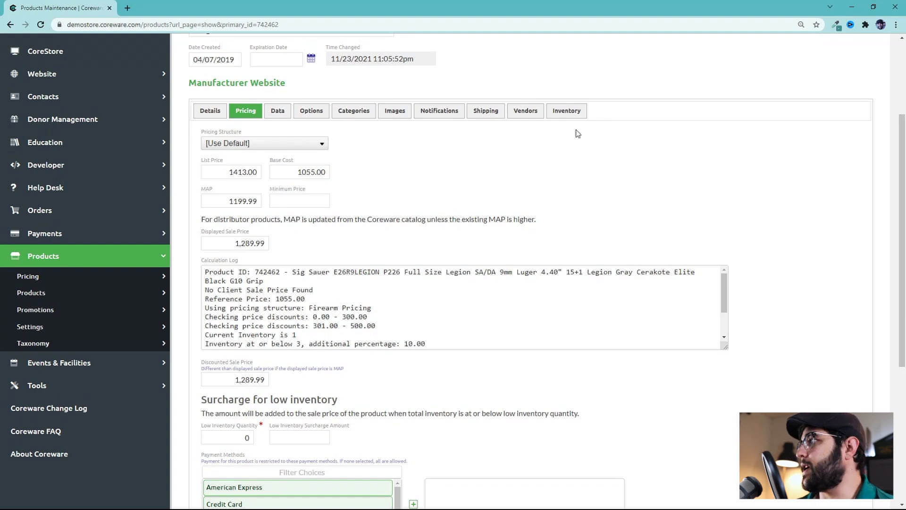
pyautogui.click(565, 116)
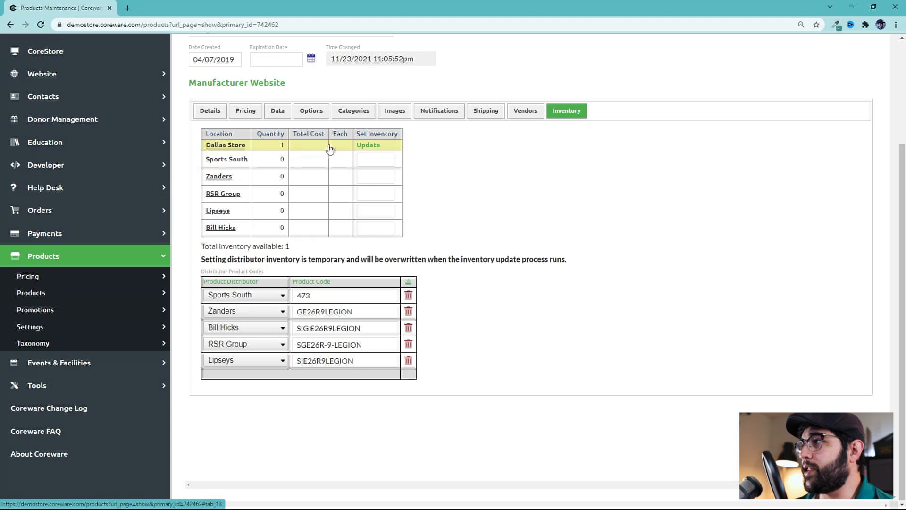
pyautogui.click(246, 111)
# Examine the base cost, MAP, minimum price and displayed sale price fields on the product's pricing tab
pyautogui.moveTo(293, 163); pyautogui.dragTo(334, 167)
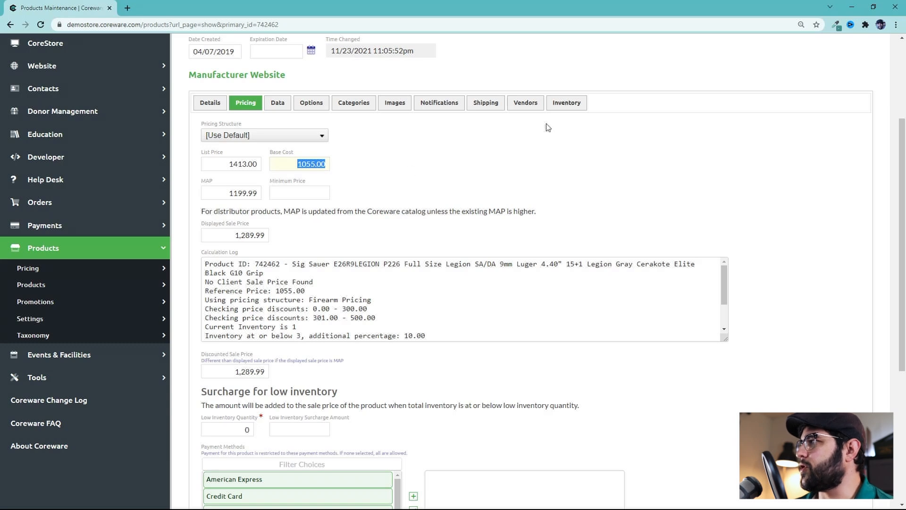
pyautogui.moveTo(229, 193); pyautogui.dragTo(275, 191)
pyautogui.click(266, 190)
pyautogui.scroll(1, 268, 207)
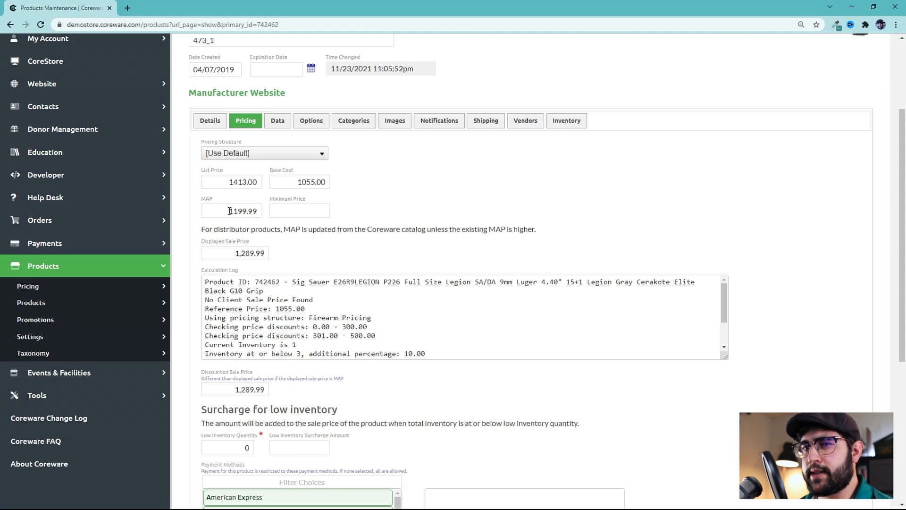
pyautogui.click(308, 213)
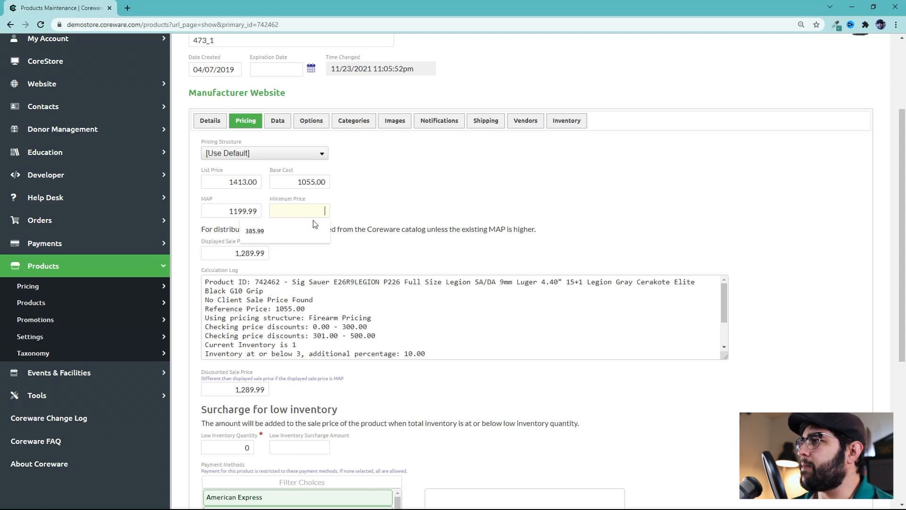
pyautogui.click(350, 210)
pyautogui.scroll(-1, 331, 222)
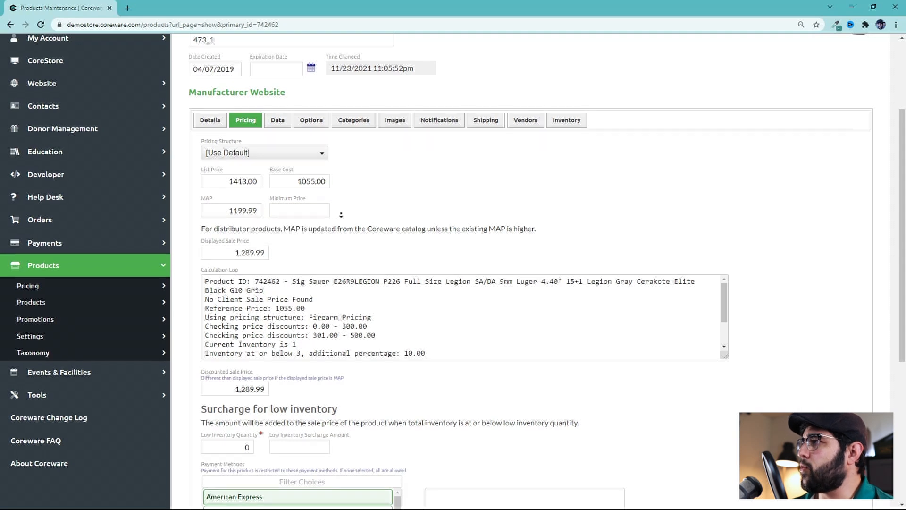
pyautogui.doubleClick(260, 246)
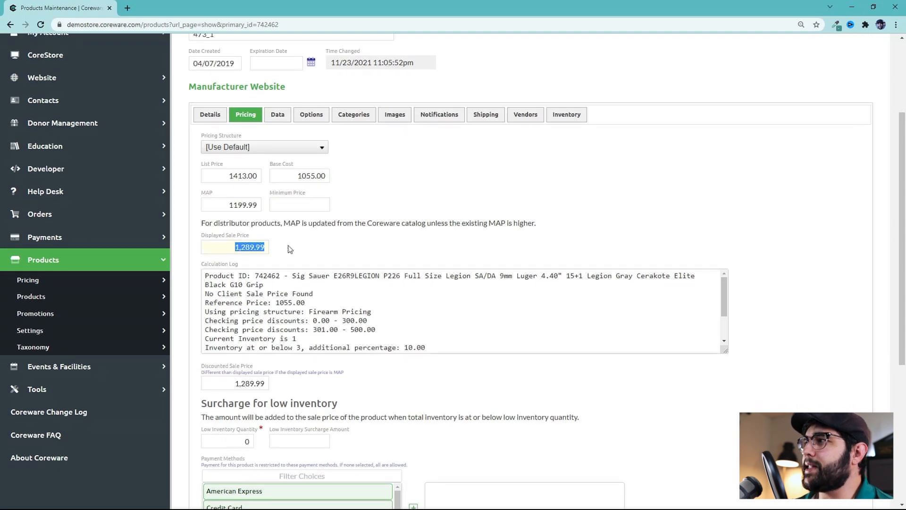
pyautogui.scroll(2, 312, 289)
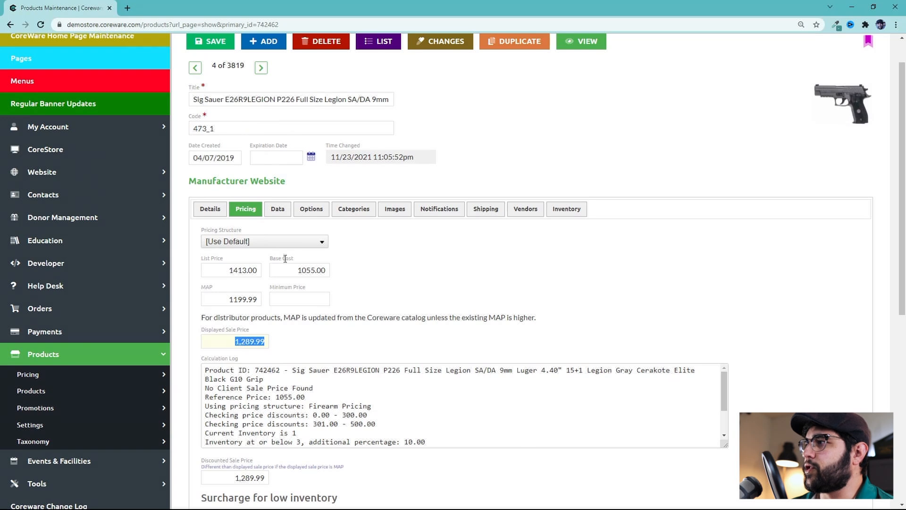
pyautogui.click(250, 343)
pyautogui.moveTo(249, 344); pyautogui.dragTo(281, 347)
pyautogui.click(236, 345)
pyautogui.scroll(1, 282, 338)
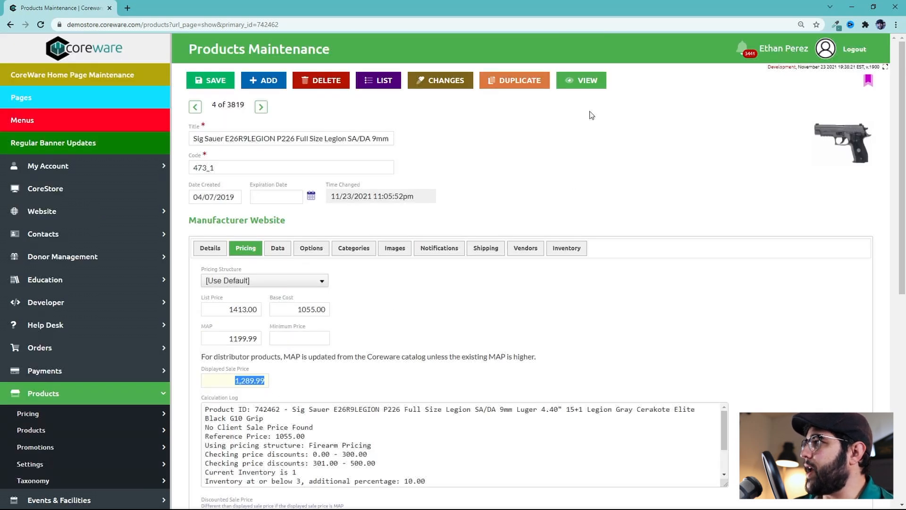
# View the product on the storefront to compare its displayed price, then return to the product maintenance page
pyautogui.click(576, 87)
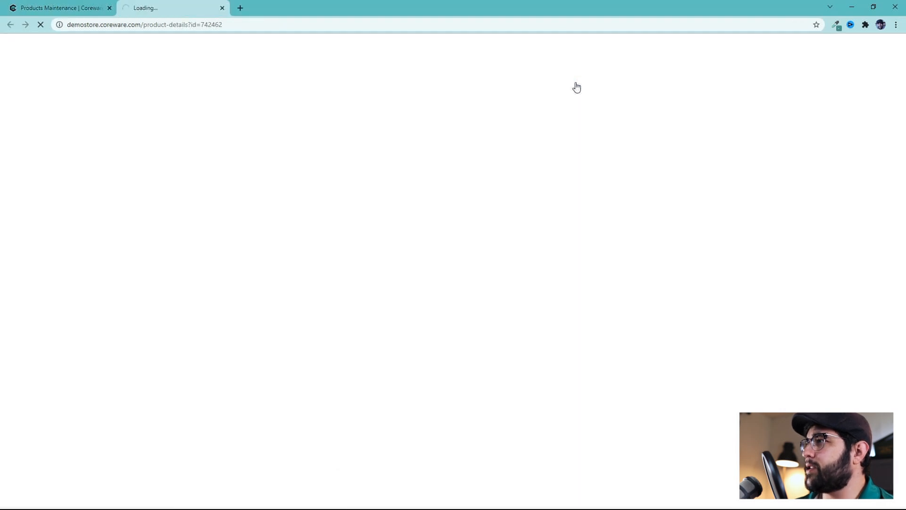
pyautogui.moveTo(524, 200); pyautogui.dragTo(467, 199)
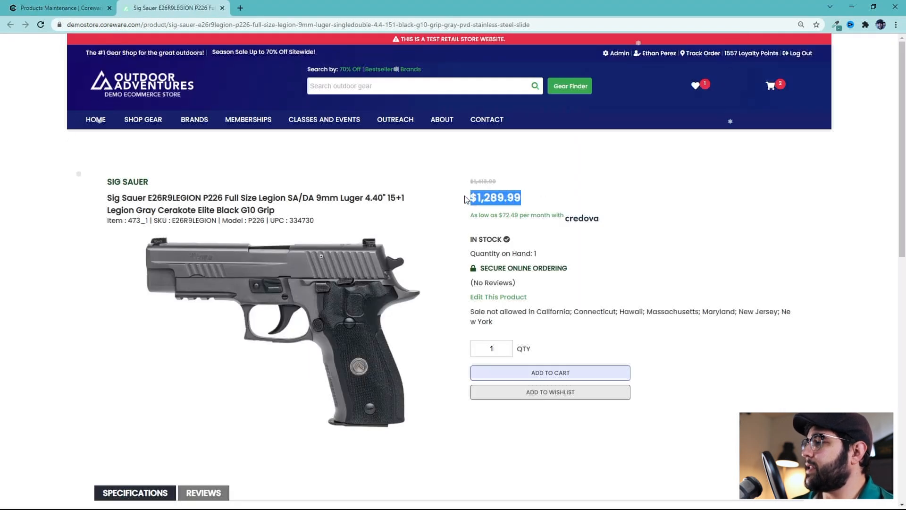
pyautogui.middleClick(440, 221)
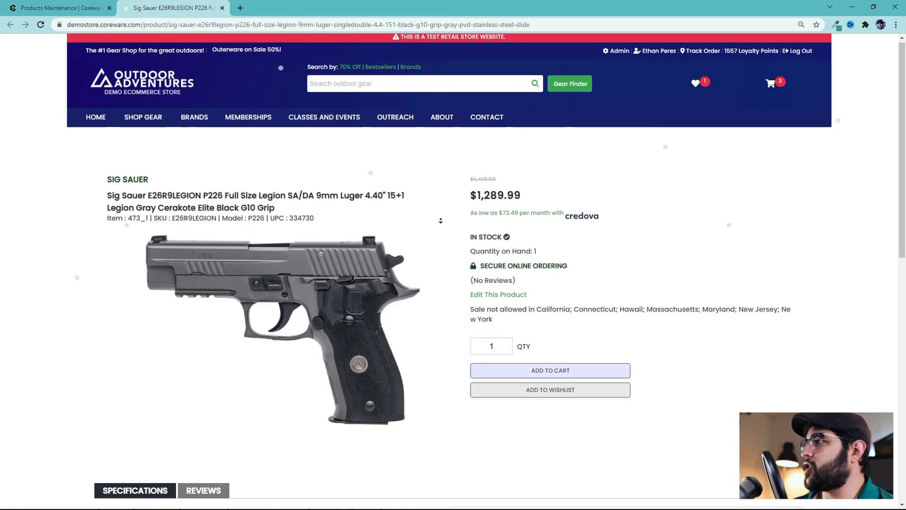
pyautogui.middleClick(440, 221)
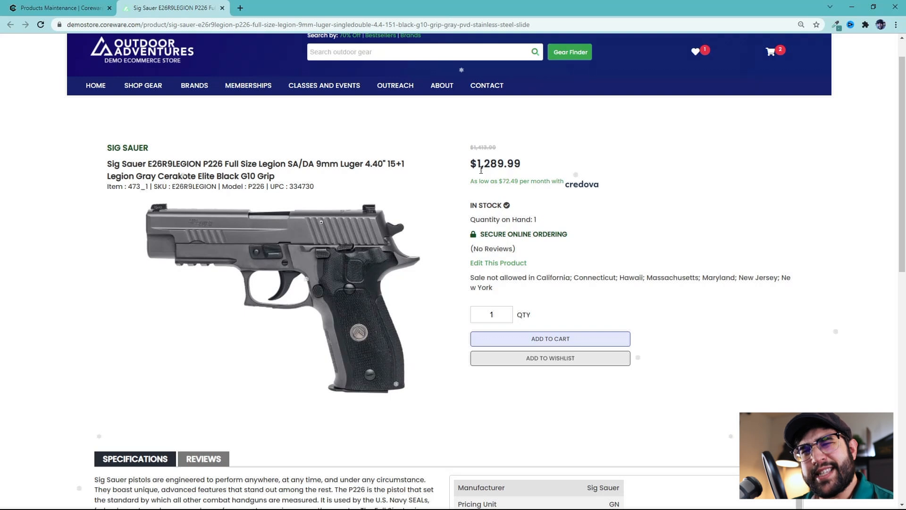
pyautogui.click(71, 8)
# Examine the opening lines of the product's calculation log, including client sale price and reference price entries
pyautogui.middleClick(495, 300)
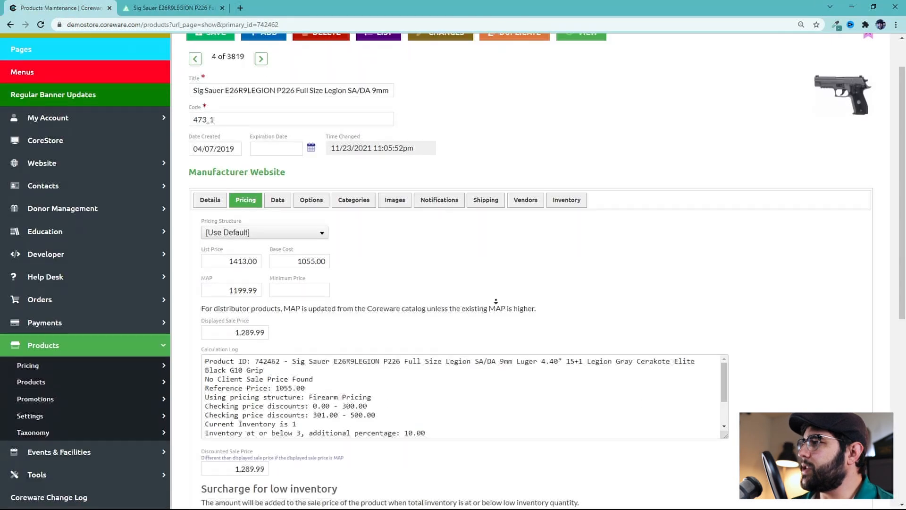
pyautogui.scroll(-1, 496, 301)
pyautogui.moveTo(202, 325); pyautogui.dragTo(246, 324)
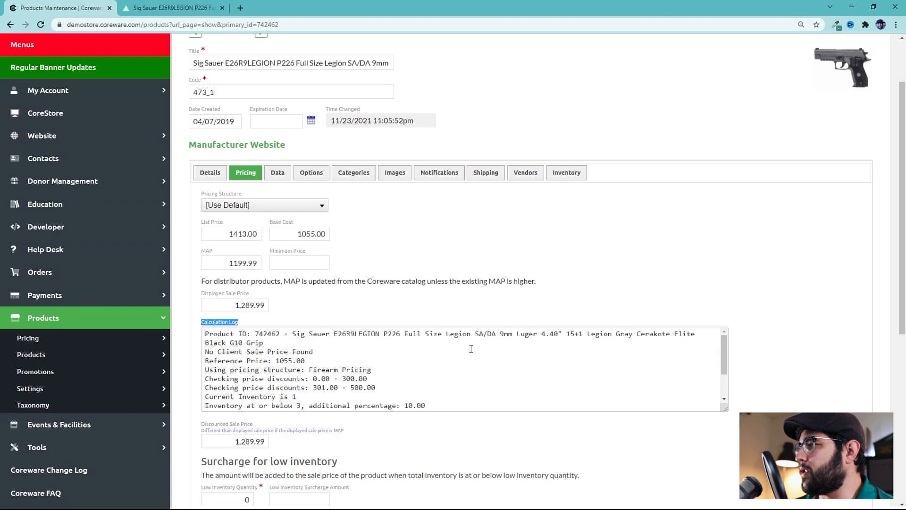
pyautogui.click(462, 305)
pyautogui.scroll(-2, 451, 330)
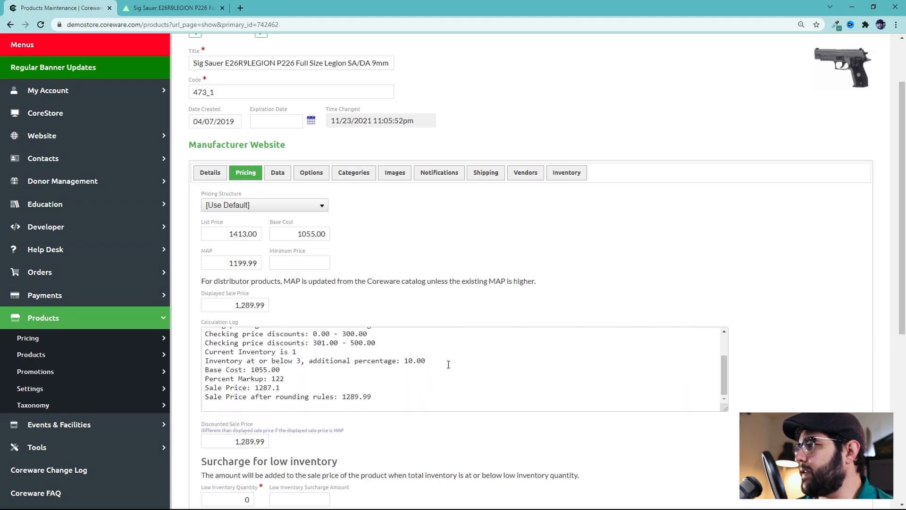
pyautogui.scroll(2, 446, 370)
pyautogui.moveTo(205, 354); pyautogui.dragTo(321, 349)
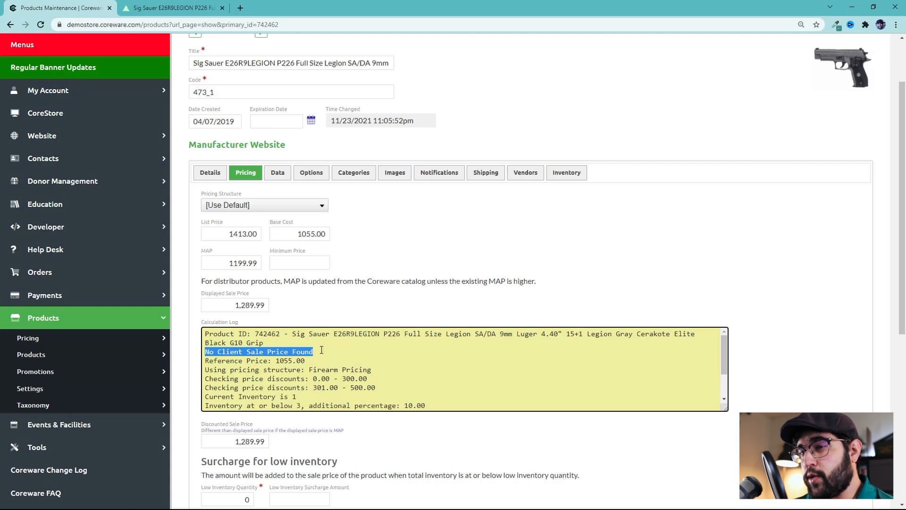
pyautogui.moveTo(307, 361); pyautogui.dragTo(276, 361)
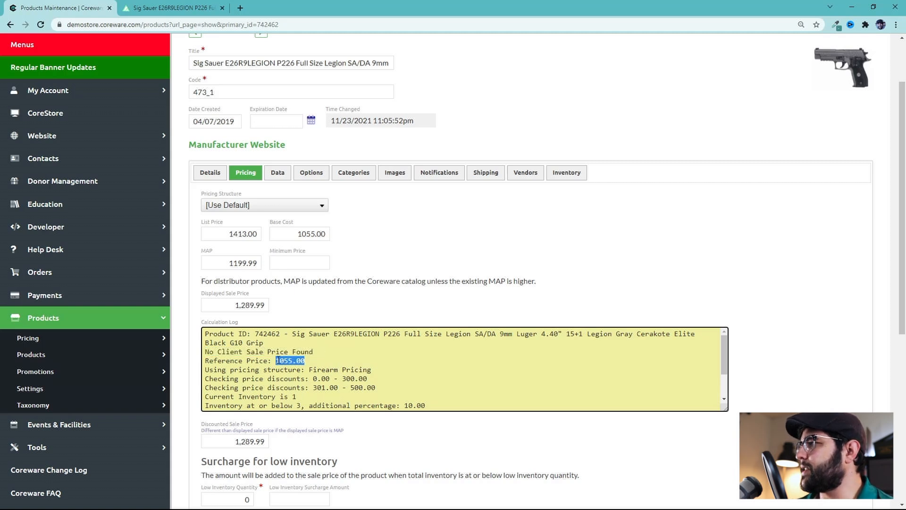
# Examine the calculation log's discount ranges, low-inventory percentage, markup, sale price and rounding lines
pyautogui.click(286, 236)
pyautogui.moveTo(311, 369); pyautogui.dragTo(310, 346)
pyautogui.click(392, 371)
pyautogui.scroll(-1, 391, 371)
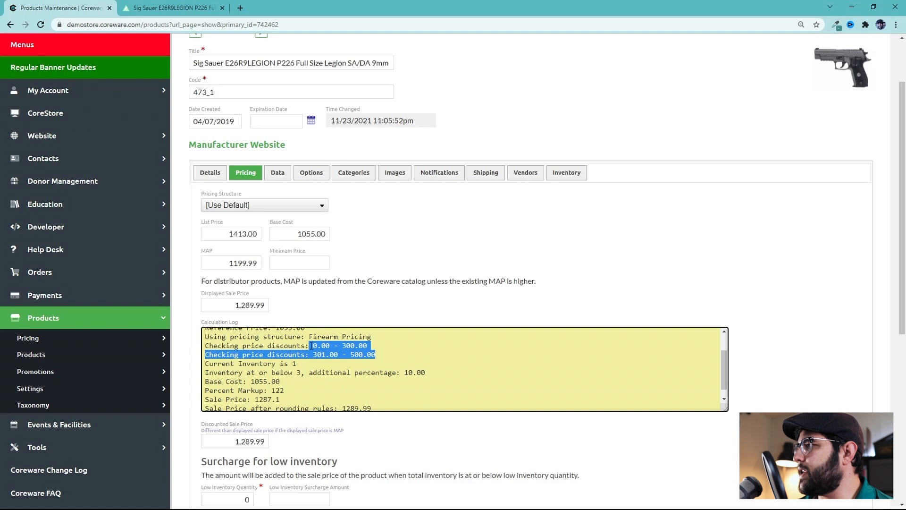
pyautogui.click(324, 357)
pyautogui.scroll(-1, 312, 359)
pyautogui.moveTo(297, 359); pyautogui.dragTo(287, 360)
pyautogui.moveTo(204, 367); pyautogui.dragTo(431, 367)
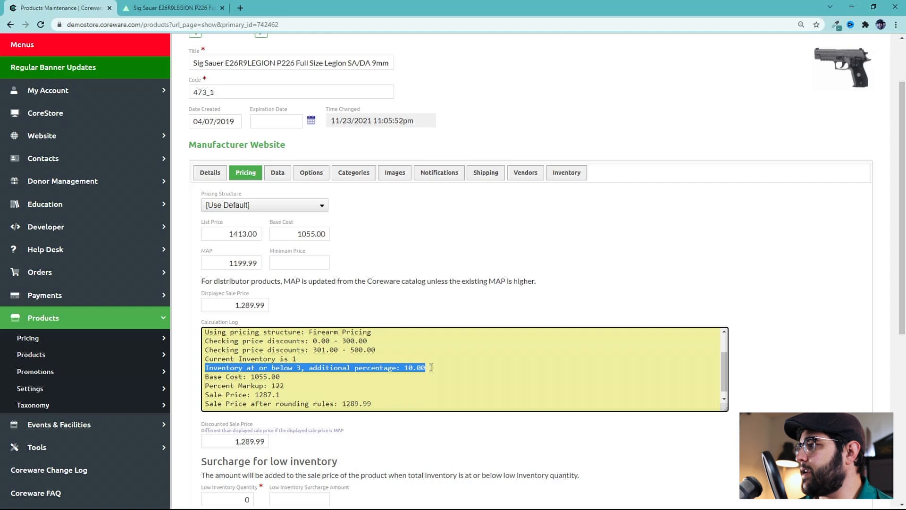
pyautogui.click(318, 377)
pyautogui.scroll(-1, 311, 380)
pyautogui.moveTo(276, 371); pyautogui.dragTo(289, 371)
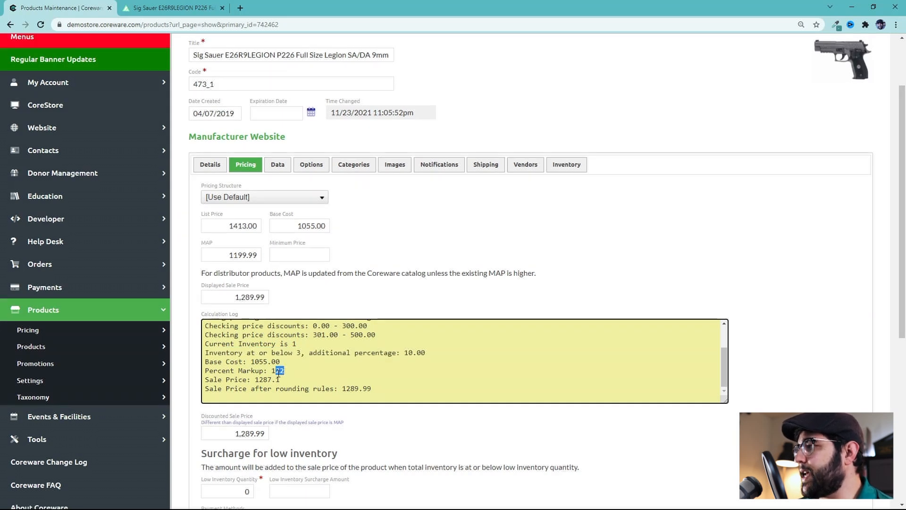
pyautogui.moveTo(260, 380); pyautogui.dragTo(295, 382)
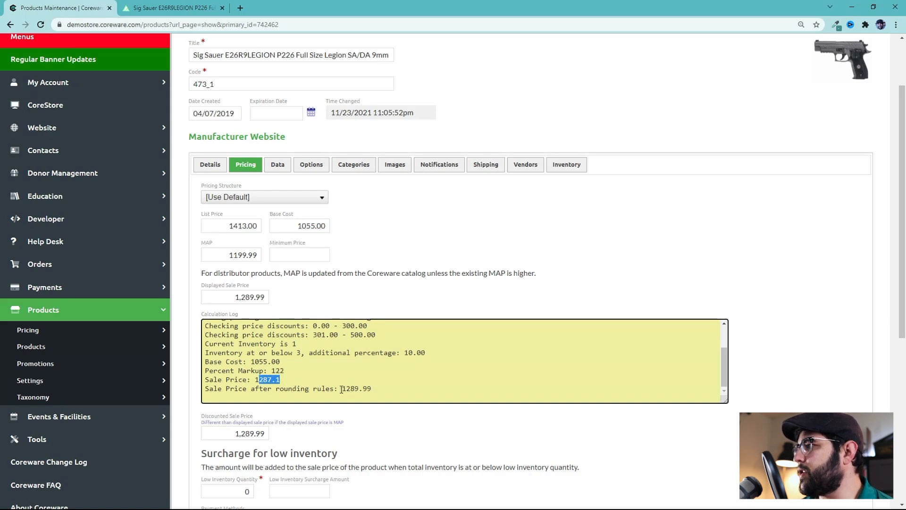
pyautogui.moveTo(342, 388); pyautogui.dragTo(371, 389)
# Add a product price row of type Sales Price at the bottom of the pricing tab
pyautogui.scroll(-2, 366, 376)
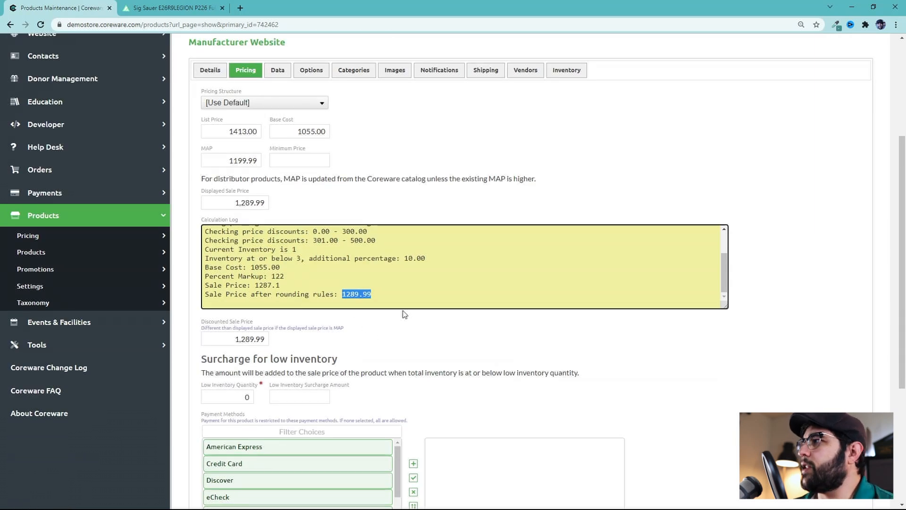
pyautogui.scroll(-3, 379, 352)
pyautogui.click(385, 353)
pyautogui.scroll(-1, 385, 353)
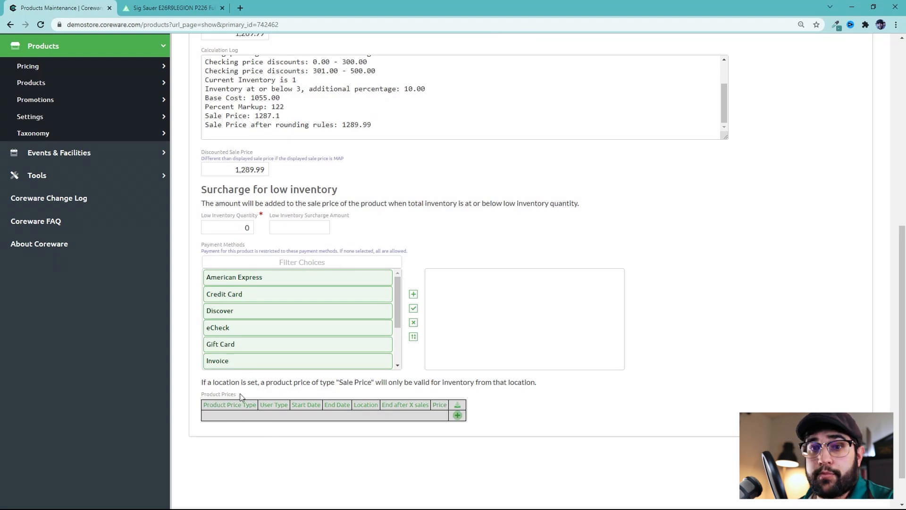
pyautogui.click(241, 421)
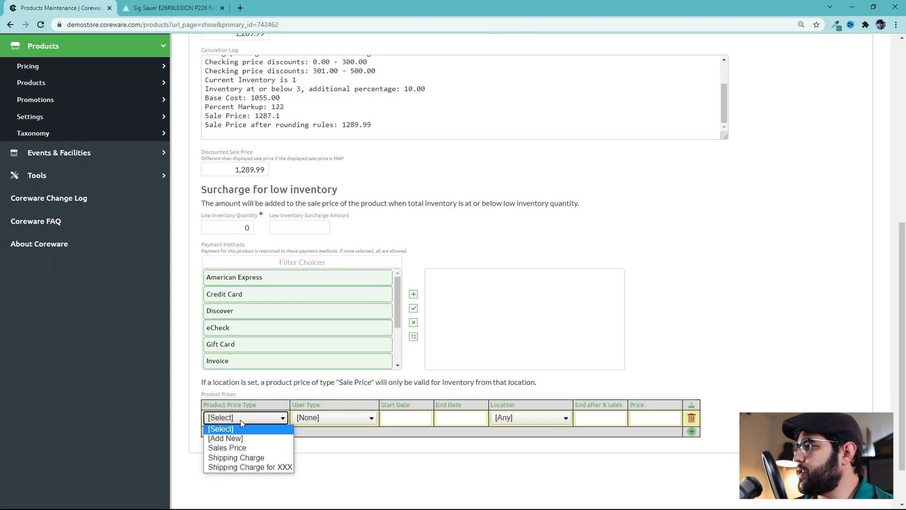
pyautogui.click(235, 449)
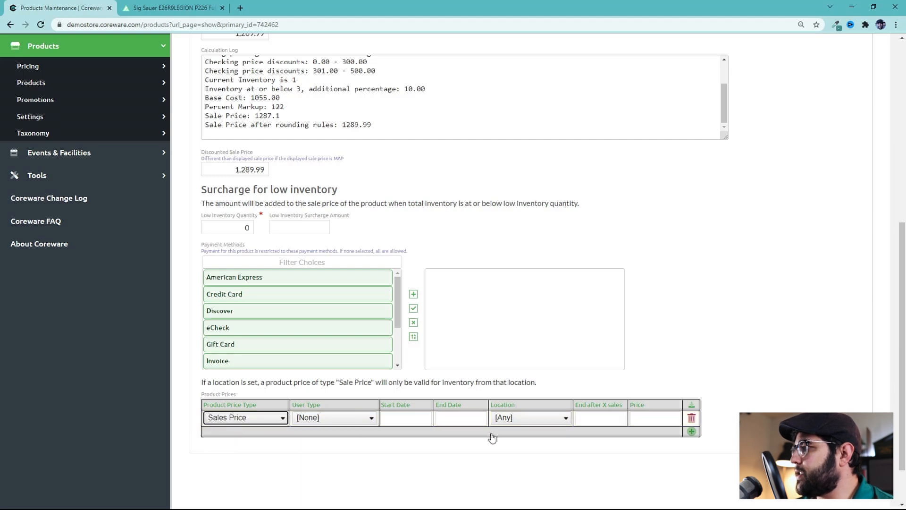
pyautogui.click(333, 418)
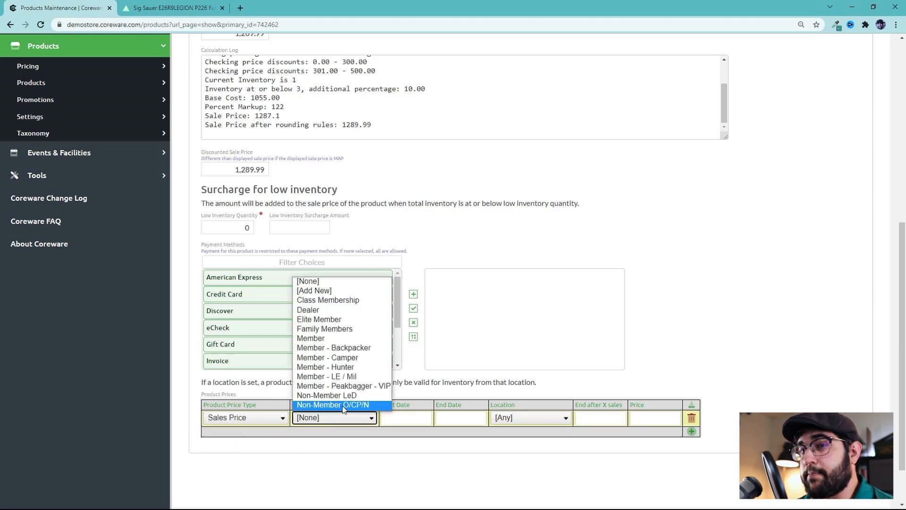
pyautogui.click(323, 320)
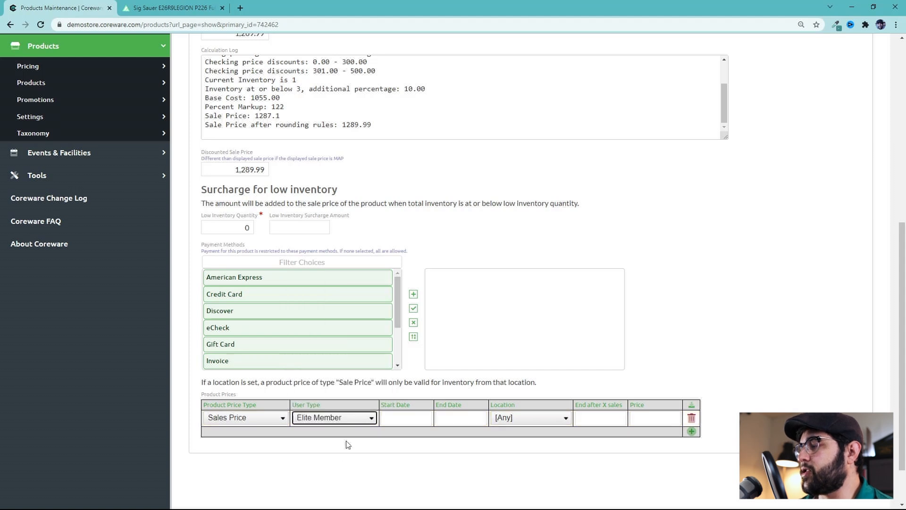
pyautogui.click(366, 418)
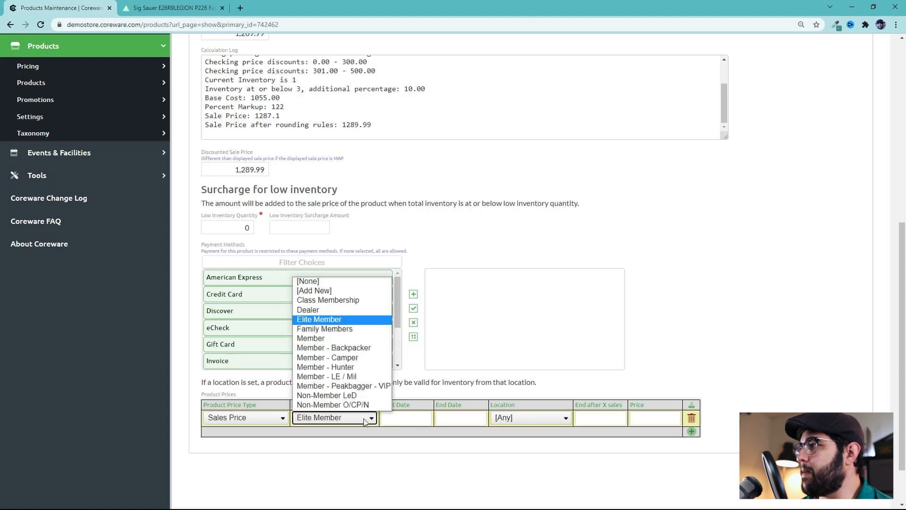
pyautogui.click(330, 282)
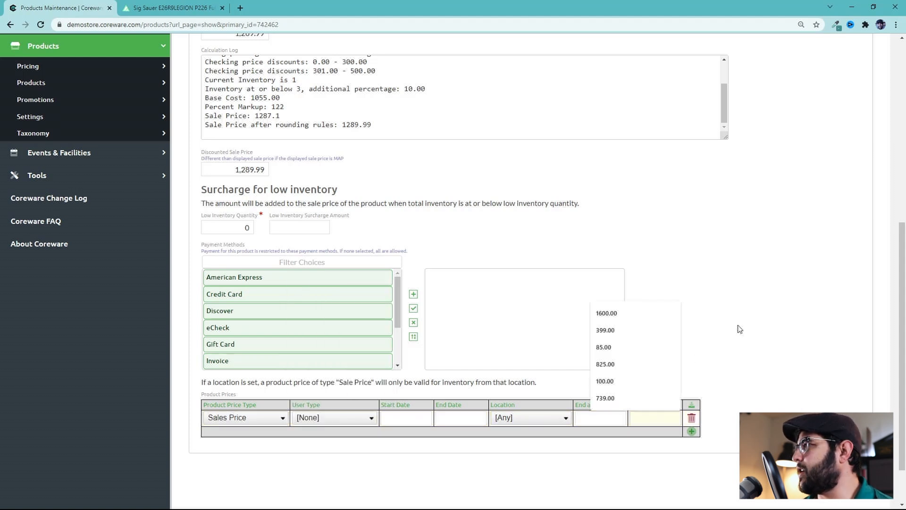
# Set the new Sales Price row's price to 1300.00
pyautogui.scroll(4, 721, 380)
pyautogui.scroll(-5, 700, 417)
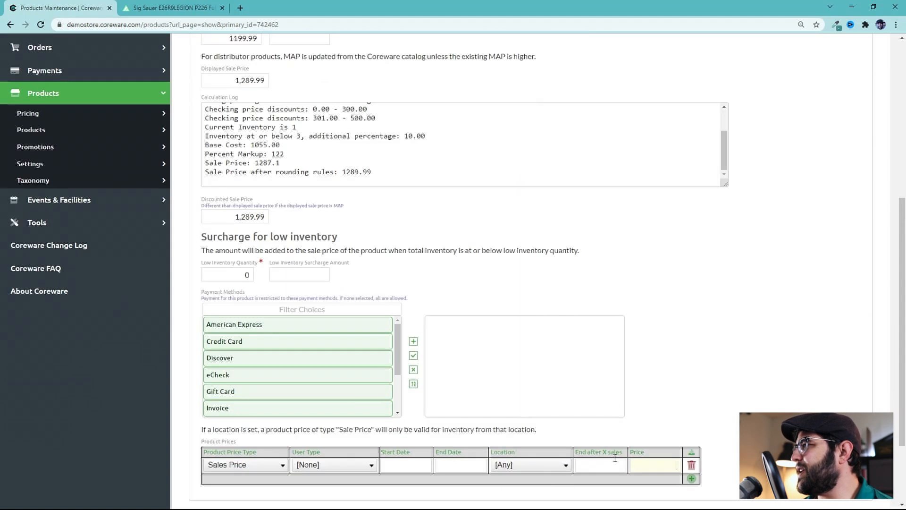
pyautogui.write('1300.00')
pyautogui.scroll(6, 238, 203)
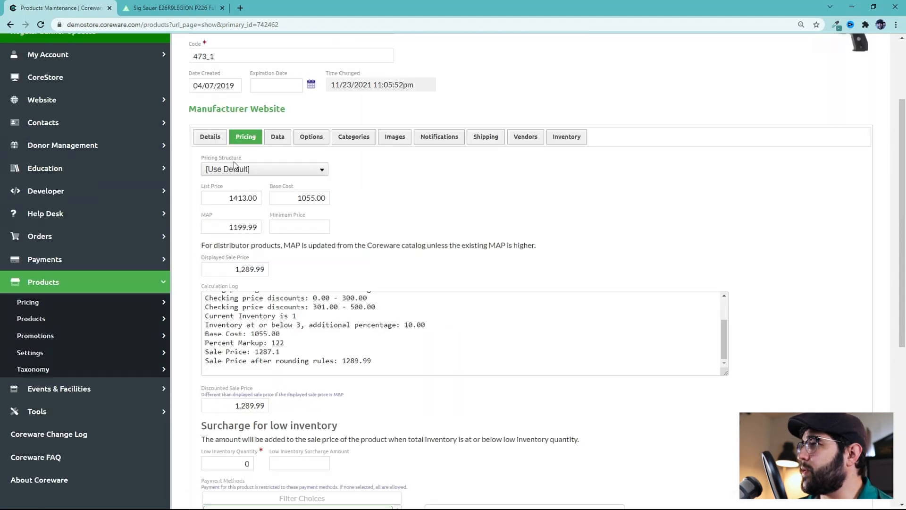
# Save the product record with the new Sales Price row
pyautogui.scroll(2, 238, 203)
pyautogui.click(217, 82)
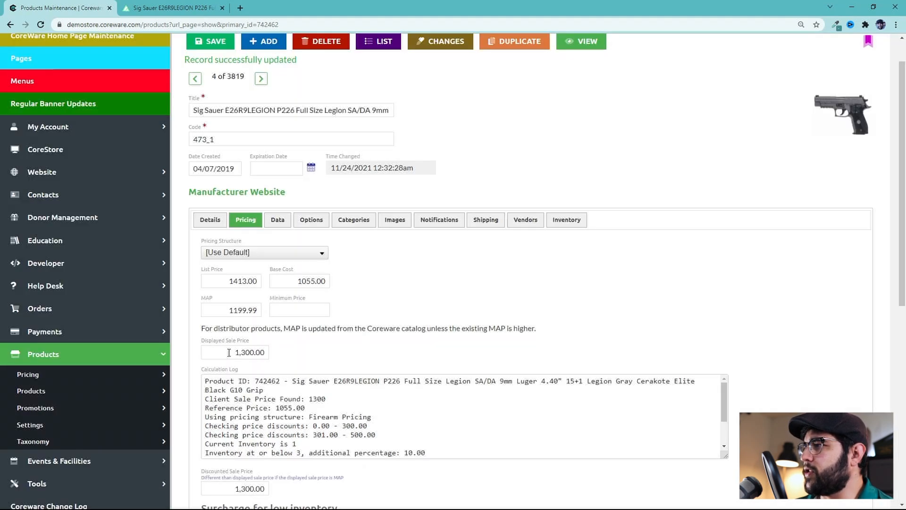
pyautogui.moveTo(229, 352); pyautogui.dragTo(289, 354)
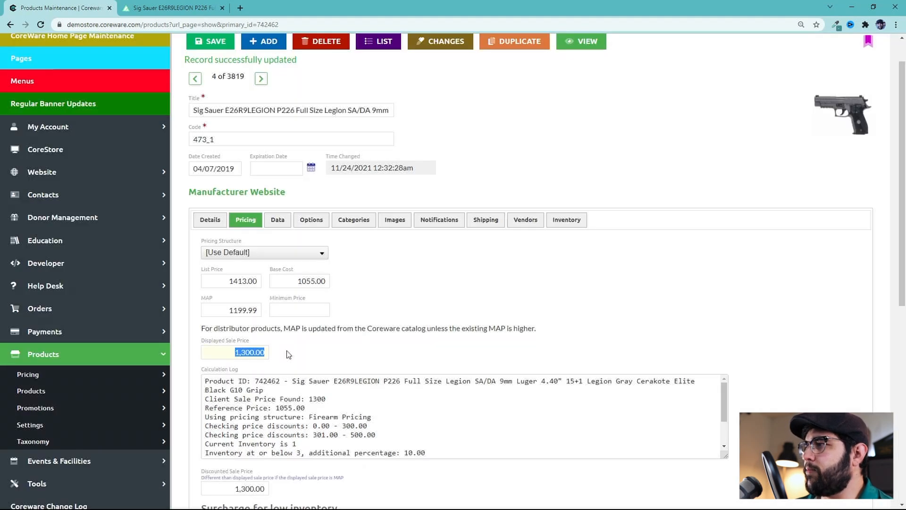
# Switch to the storefront product page, reload it, and examine the shown sale price and struck-through list price
pyautogui.click(174, 7)
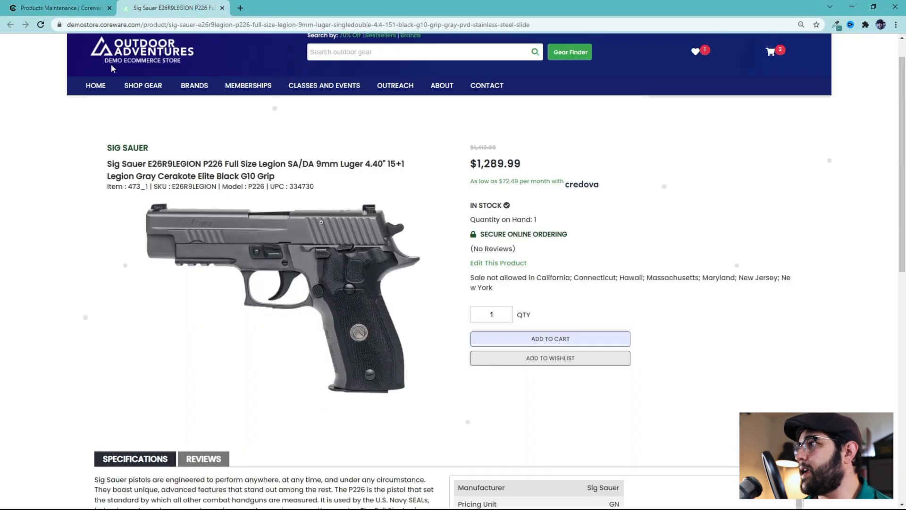
pyautogui.click(40, 28)
pyautogui.moveTo(476, 163); pyautogui.dragTo(564, 165)
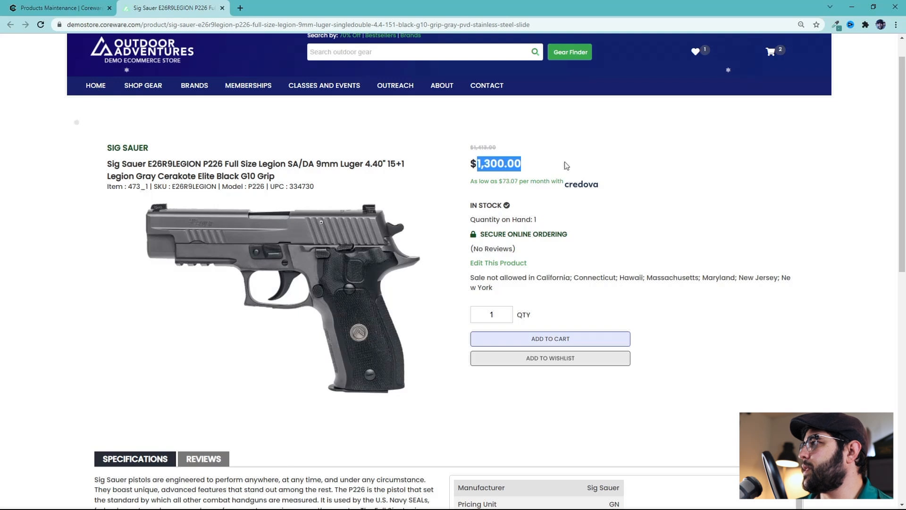
pyautogui.moveTo(501, 149); pyautogui.dragTo(461, 150)
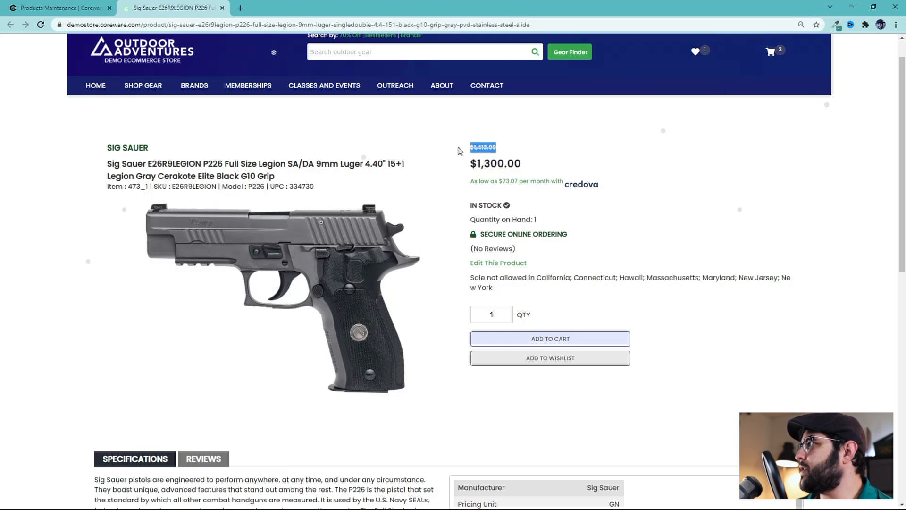
# Return to the product maintenance page and examine the list price against the displayed sale price
pyautogui.click(73, 5)
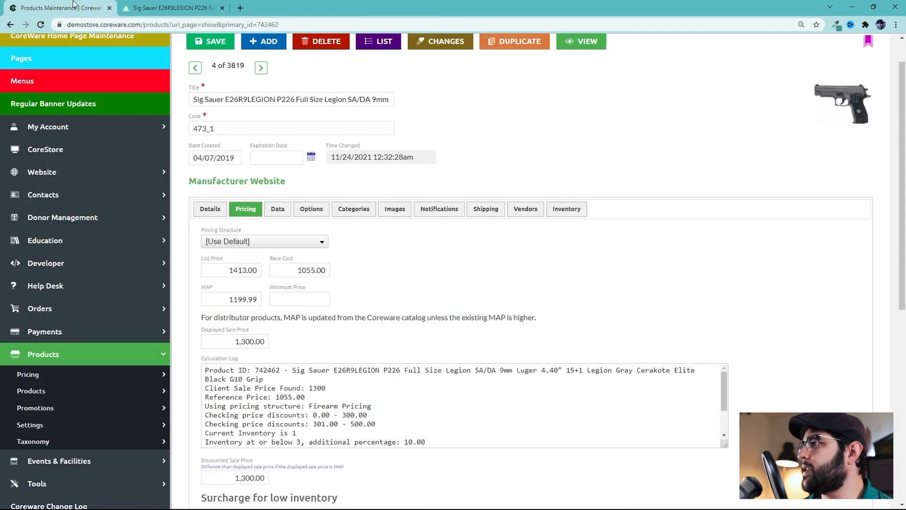
pyautogui.moveTo(229, 271); pyautogui.dragTo(267, 273)
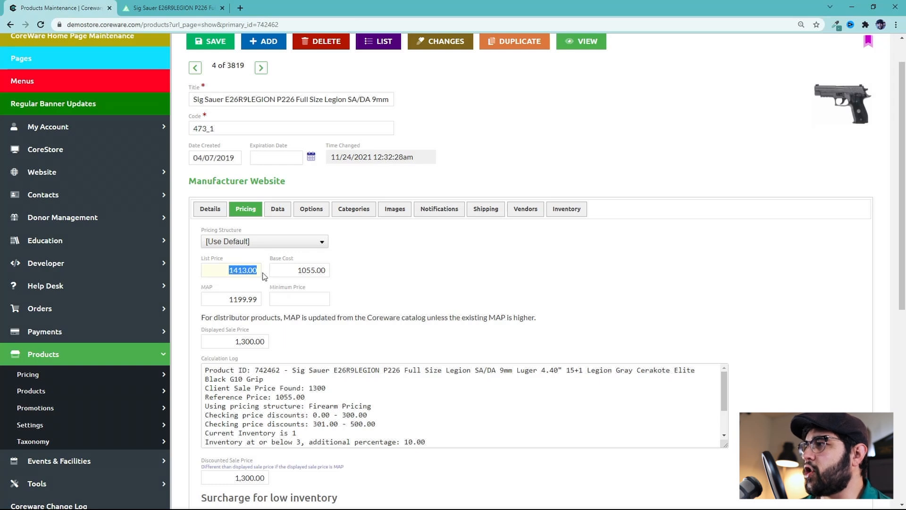
pyautogui.click(265, 283)
pyautogui.scroll(-1, 266, 288)
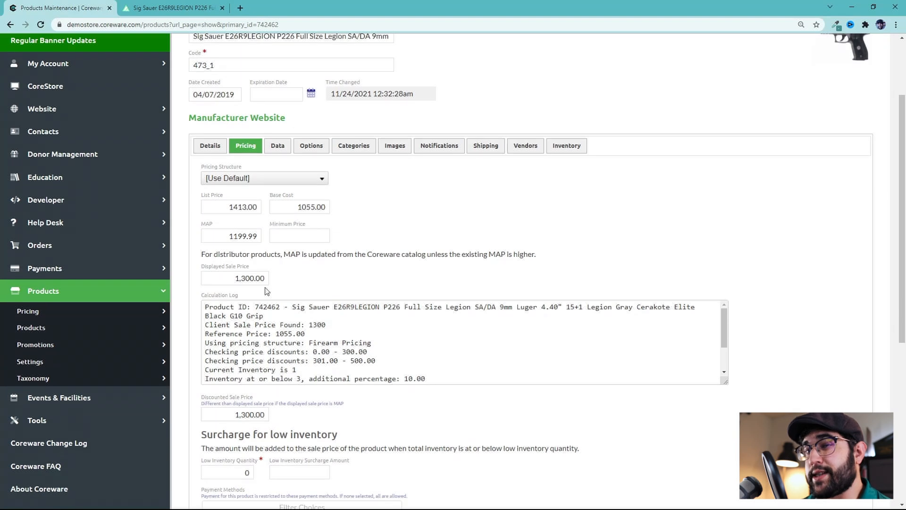
pyautogui.moveTo(227, 210); pyautogui.dragTo(265, 215)
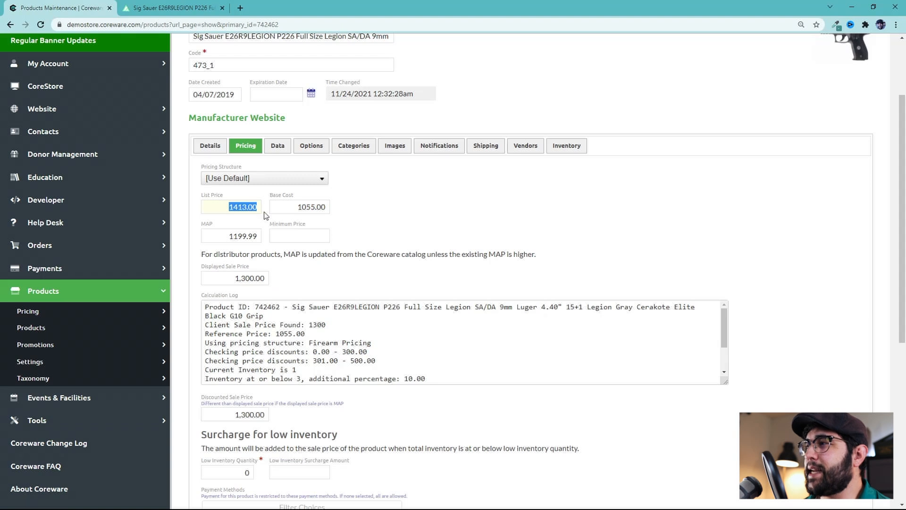
# Add another product price row of type Sales Price with location Dallas Store
pyautogui.scroll(-5, 265, 214)
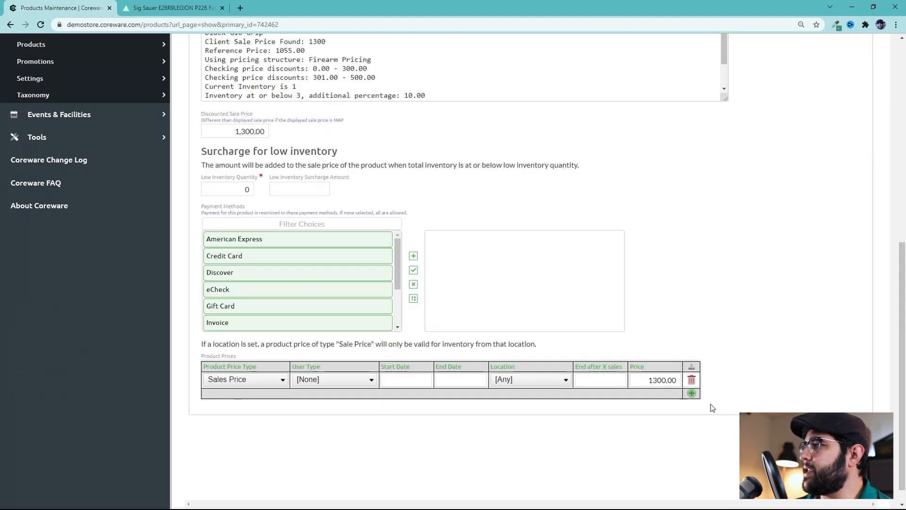
pyautogui.click(691, 395)
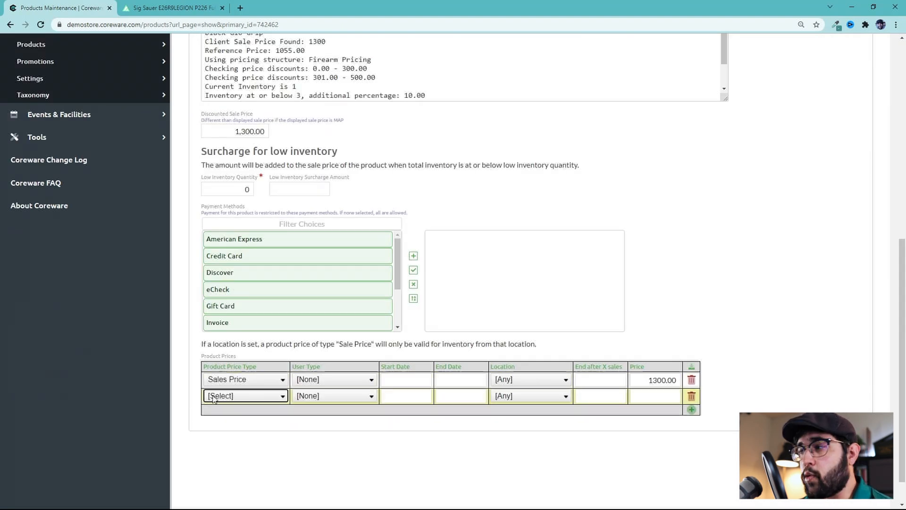
pyautogui.click(227, 397)
pyautogui.click(226, 426)
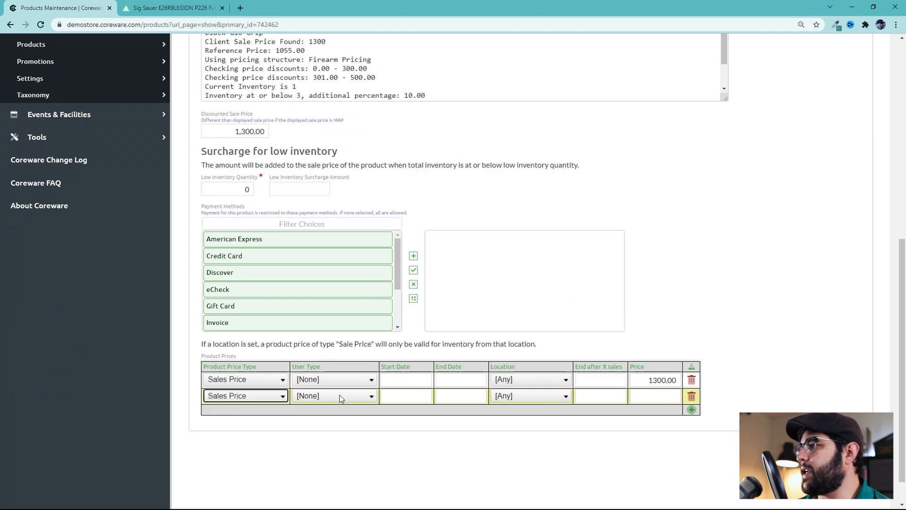
pyautogui.click(530, 398)
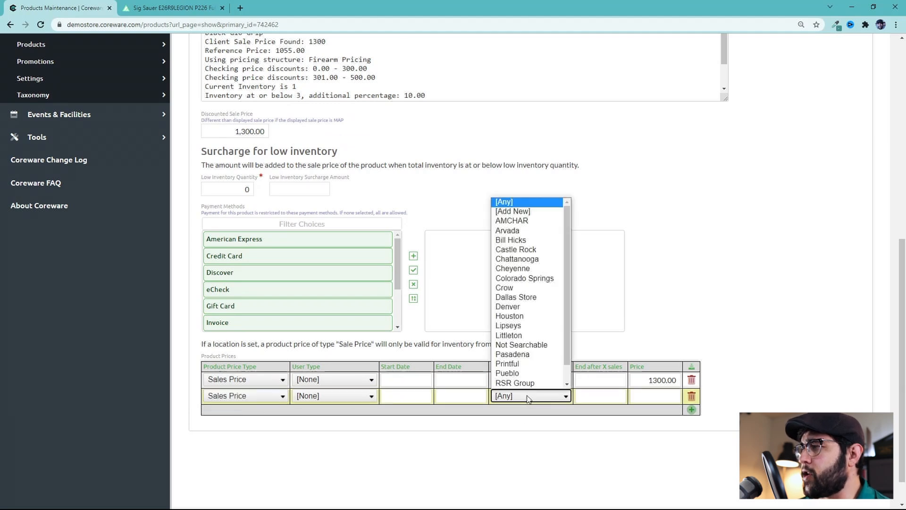
pyautogui.scroll(-1, 529, 330)
pyautogui.click(527, 288)
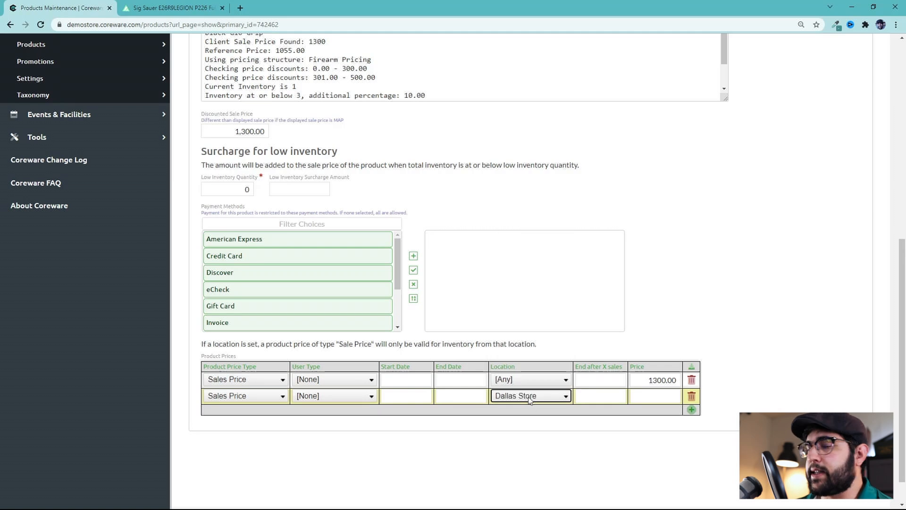
# Set the Dallas Store Sales Price row's price to 1325.00 and save
pyautogui.click(652, 397)
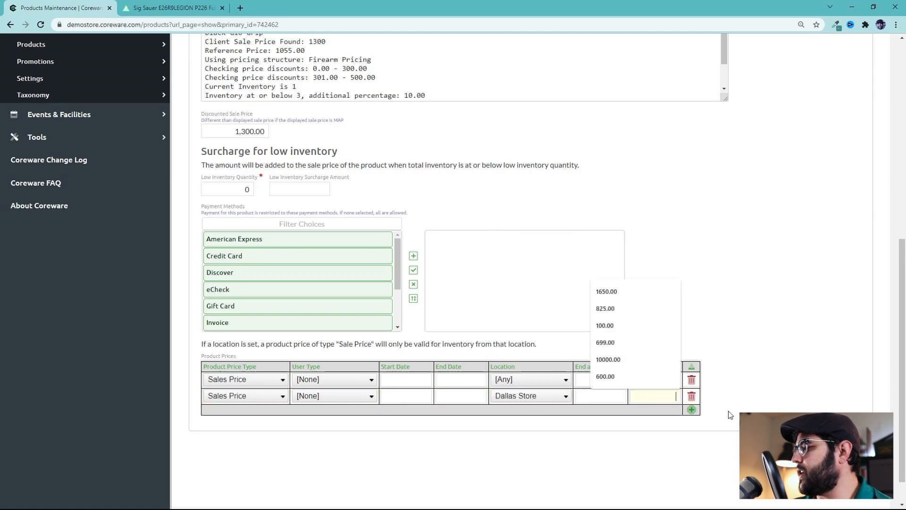
pyautogui.write('1325')
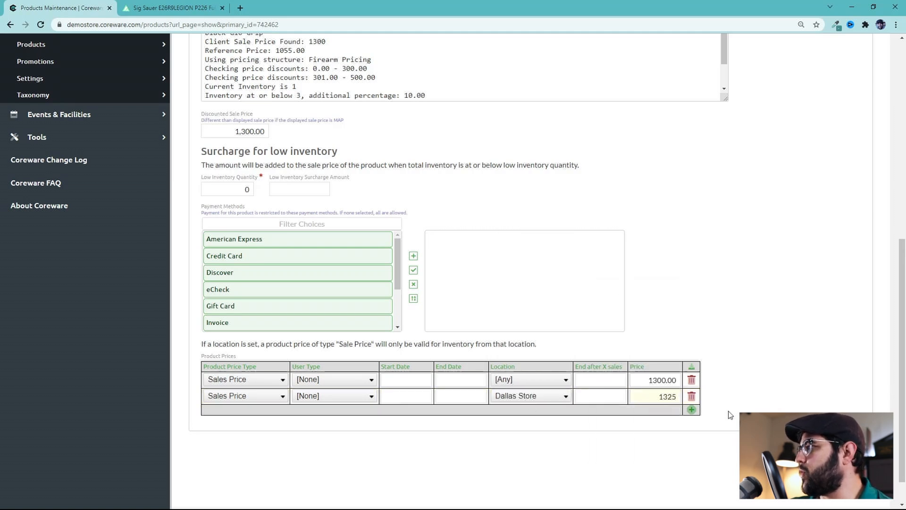
pyautogui.write('.')
pyautogui.write('1')
pyautogui.write('.00')
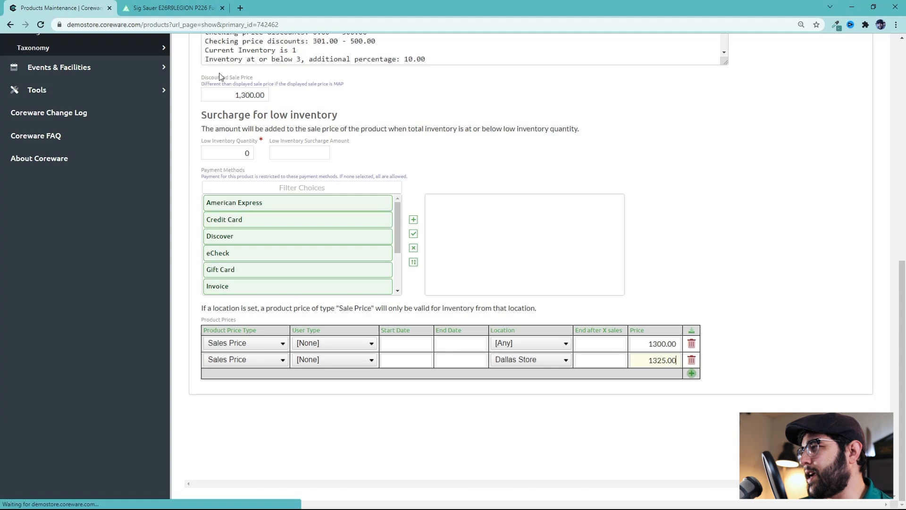
# Examine the displayed sale price and the product's inventory quantities by location
pyautogui.scroll(6, 545, 423)
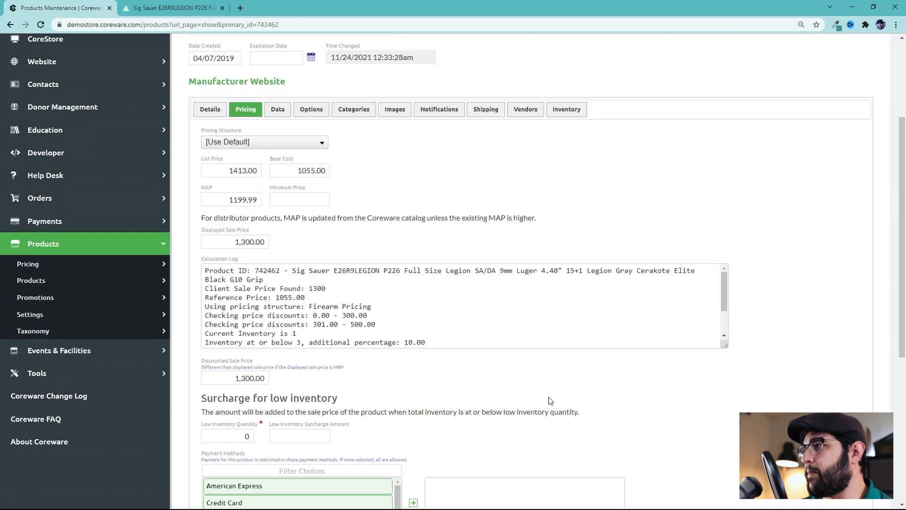
pyautogui.moveTo(224, 240); pyautogui.dragTo(285, 240)
pyautogui.scroll(-5, 472, 387)
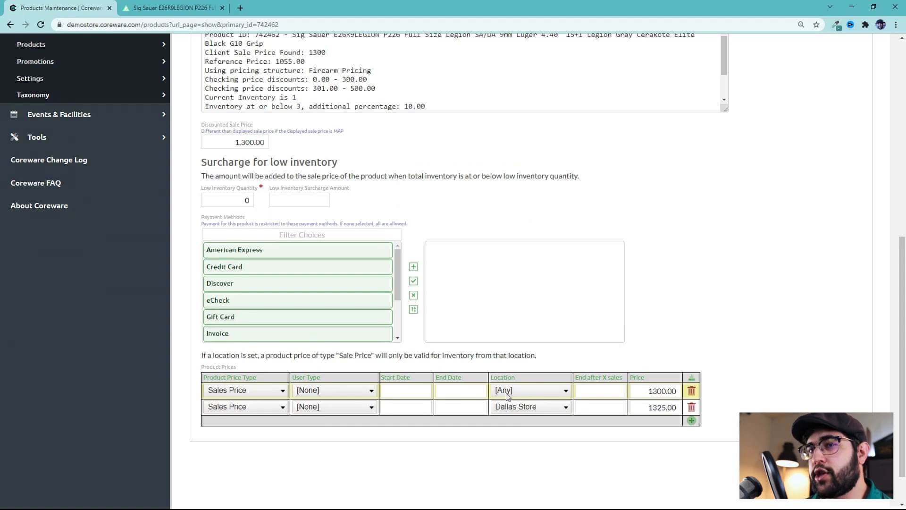
pyautogui.scroll(-1, 524, 399)
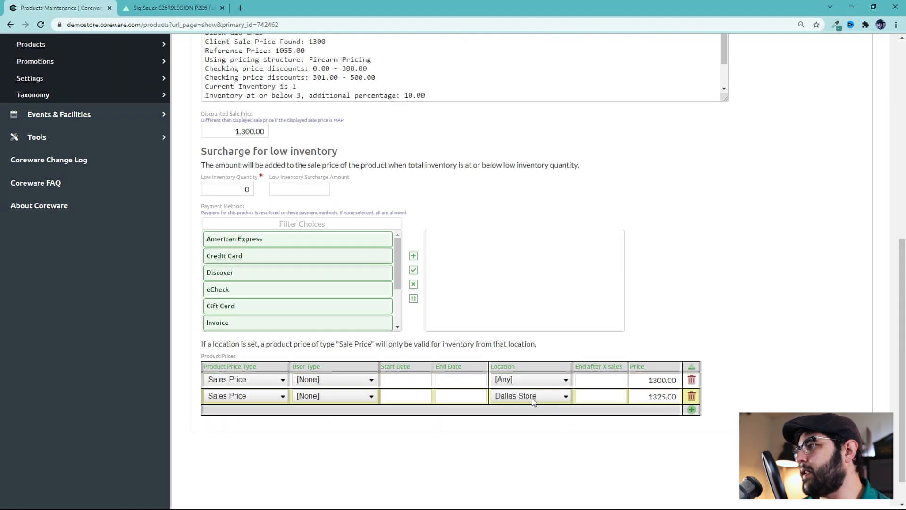
pyautogui.scroll(7, 531, 401)
pyautogui.click(566, 192)
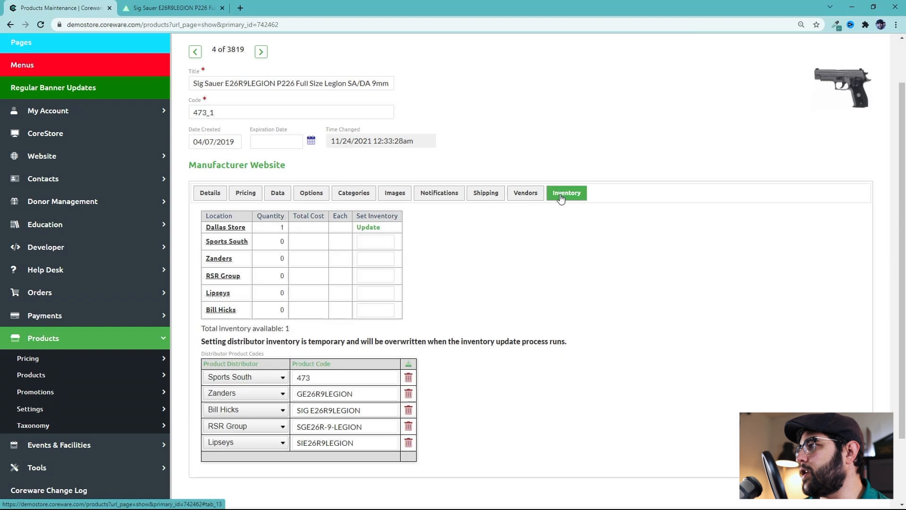